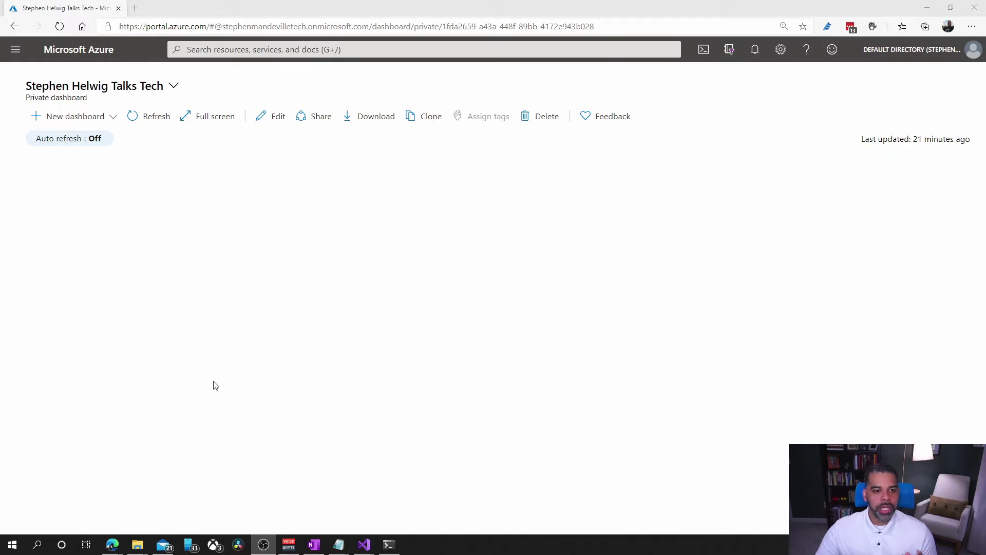
Start a new Web App resource and create a new resource group named rg-talkstech for it.
{"action": "left_click", "coordinate": [15, 50]}
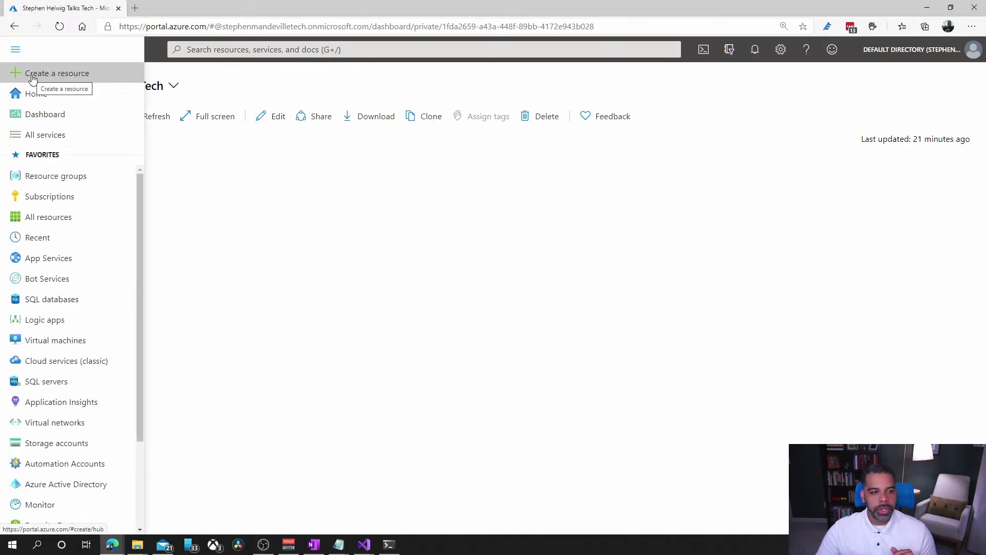
{"action": "left_click", "coordinate": [33, 78]}
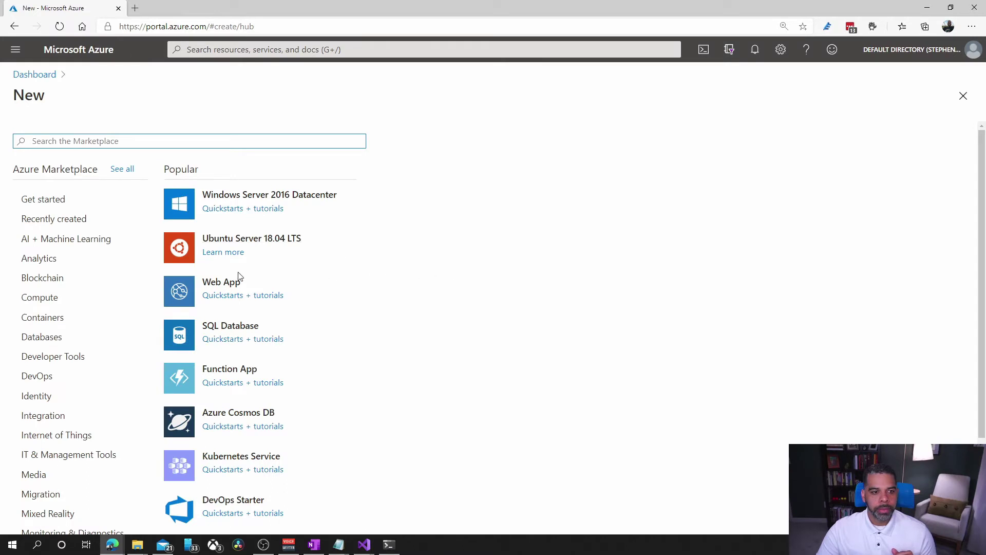
{"action": "left_click", "coordinate": [228, 284]}
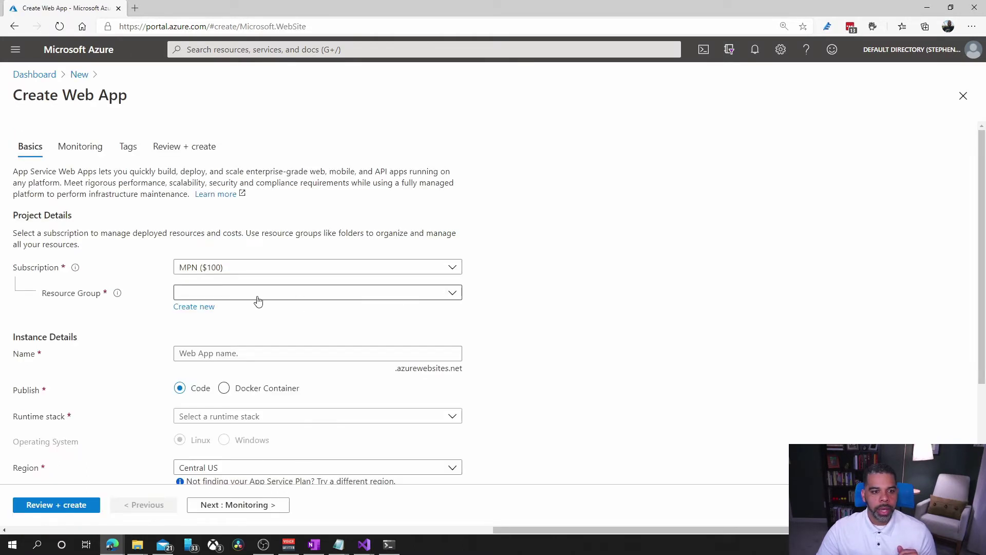
{"action": "left_click", "coordinate": [185, 307]}
{"action": "type", "text": "r"}
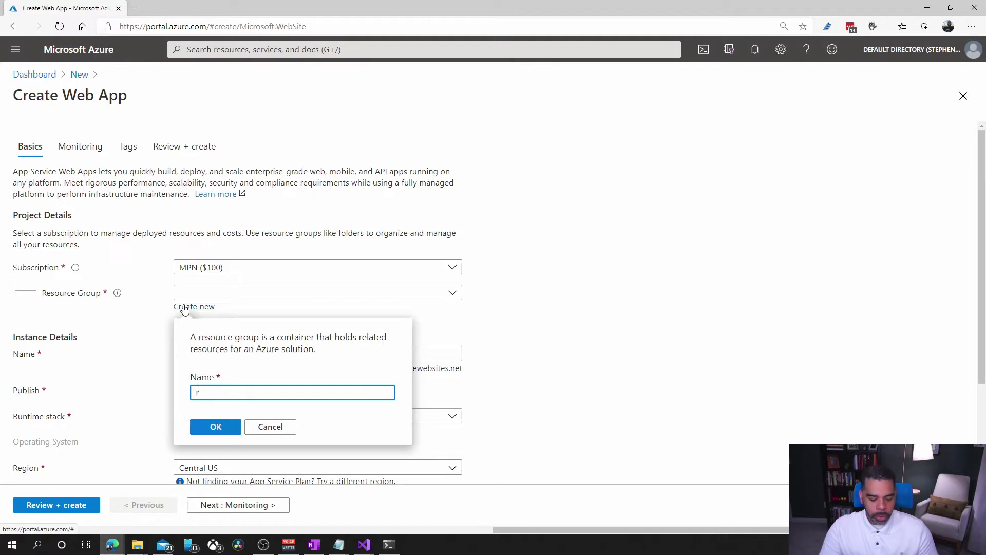
{"action": "type", "text": "g-talk"}
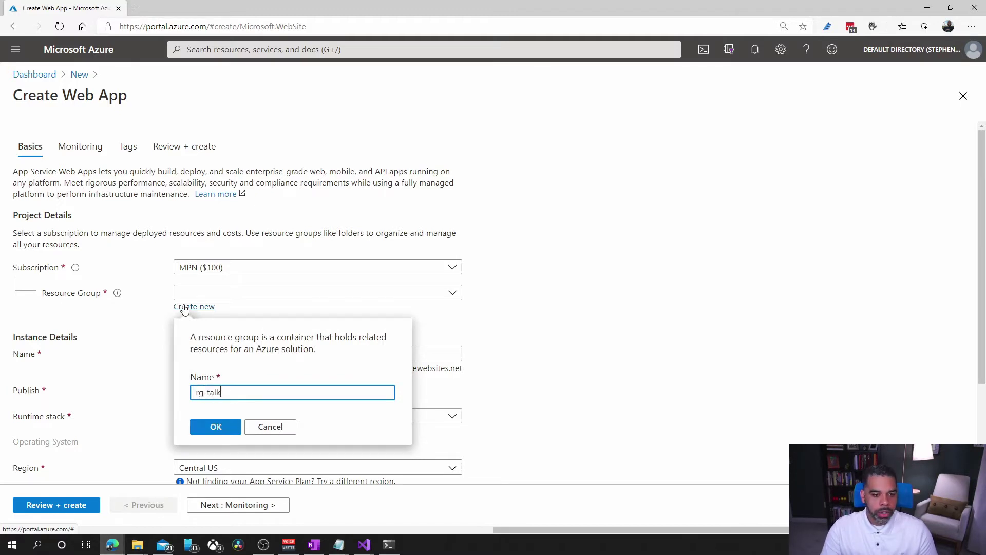
{"action": "type", "text": "stech"}
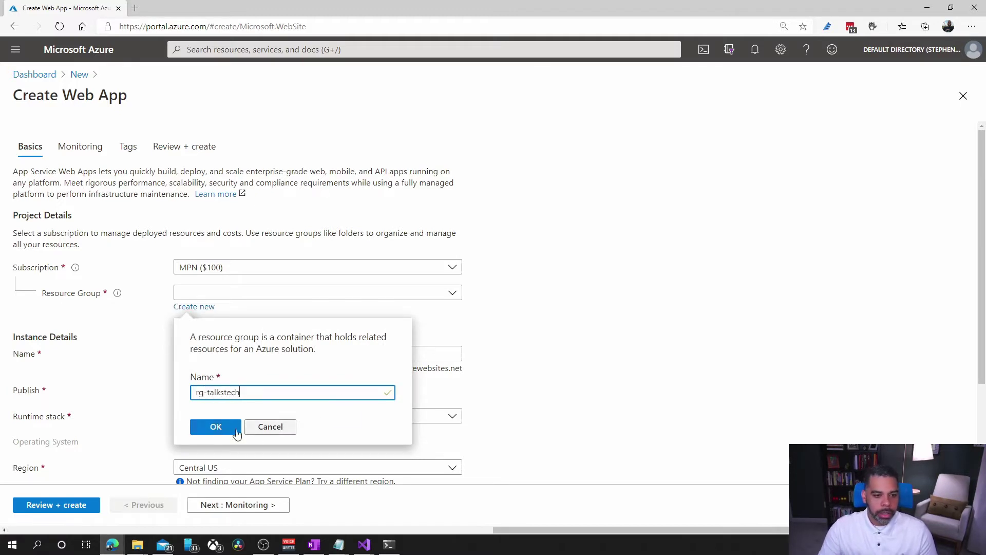
{"action": "left_click", "coordinate": [223, 429]}
Name the web app shtalkstecheast.
{"action": "left_click", "coordinate": [213, 351]}
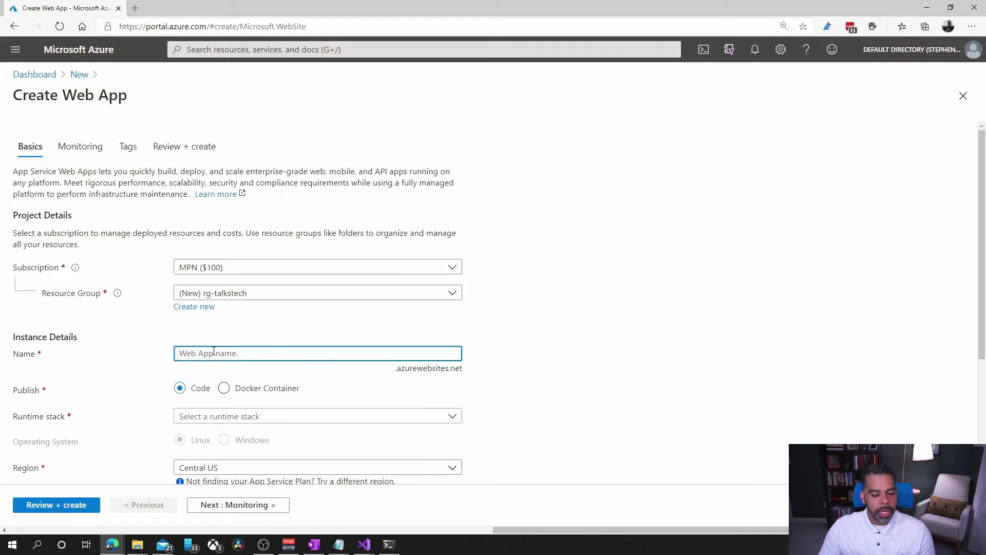
{"action": "type", "text": "sh"}
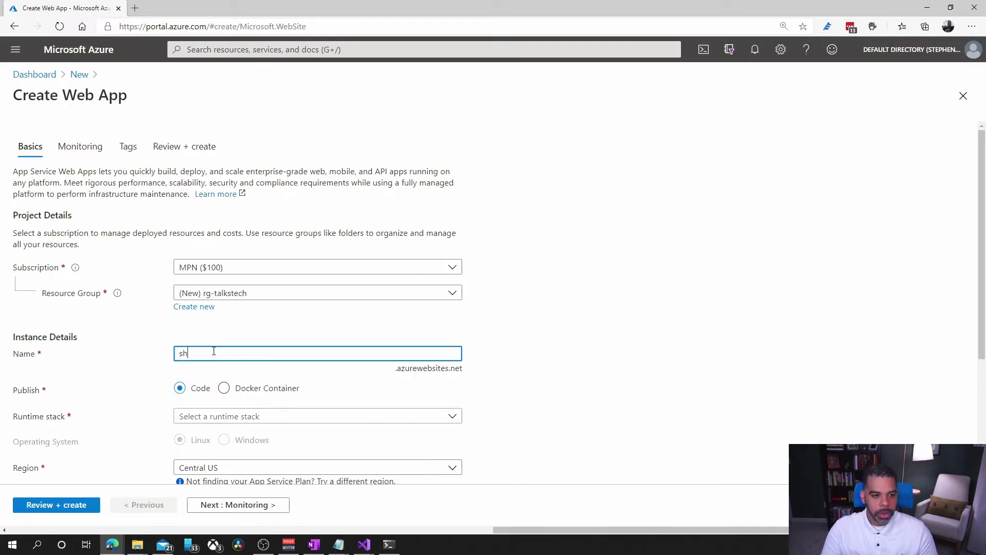
{"action": "type", "text": "talkstecheast"}
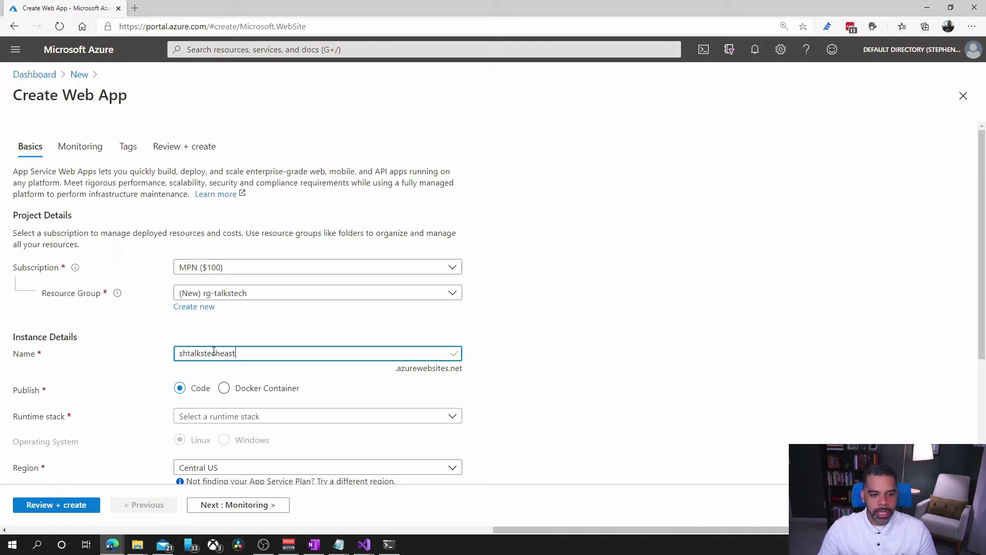
Set the web app's runtime stack to .NET Core 3.1 (LTS) and its region to East US.
{"action": "scroll", "coordinate": [104, 360], "scroll_direction": "down", "scroll_amount": 2}
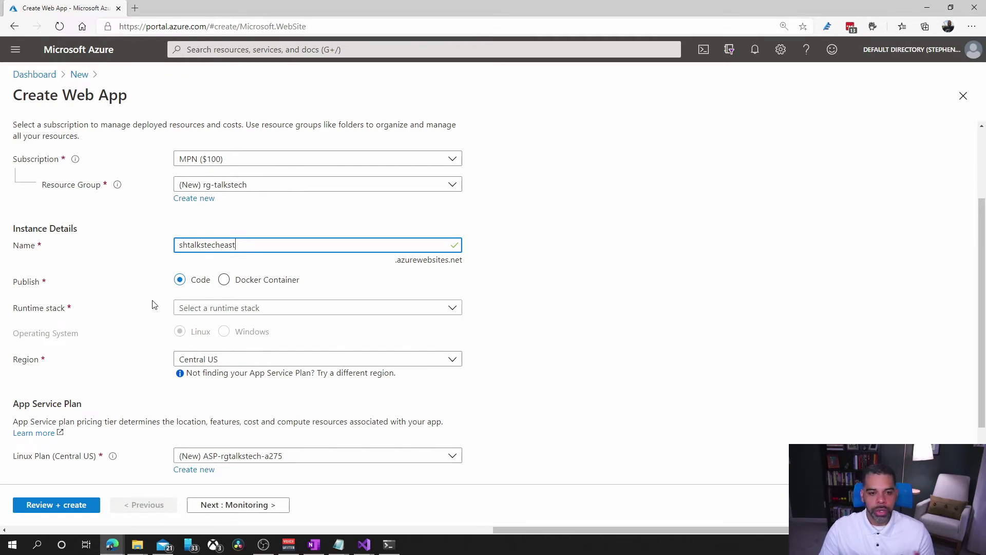
{"action": "left_click", "coordinate": [184, 310]}
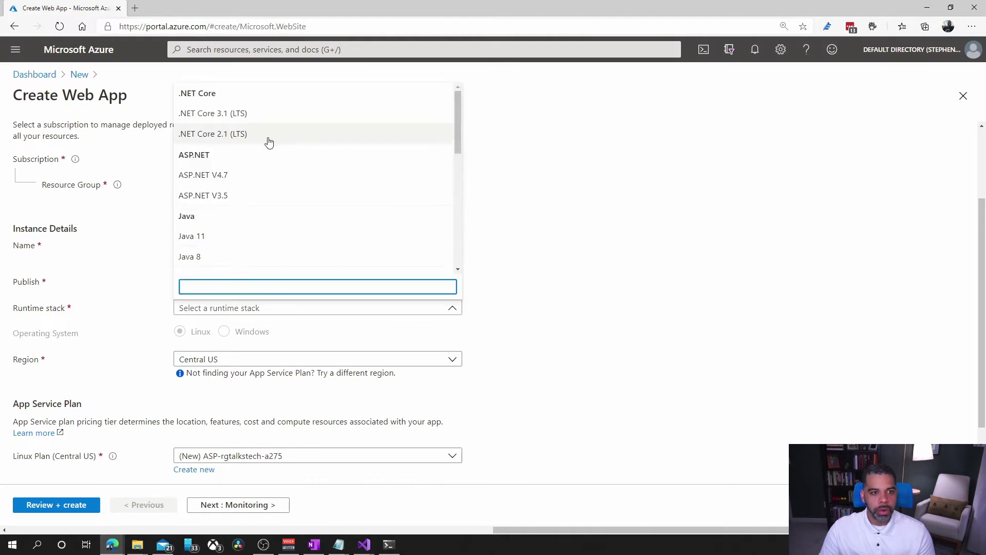
{"action": "left_click", "coordinate": [228, 114]}
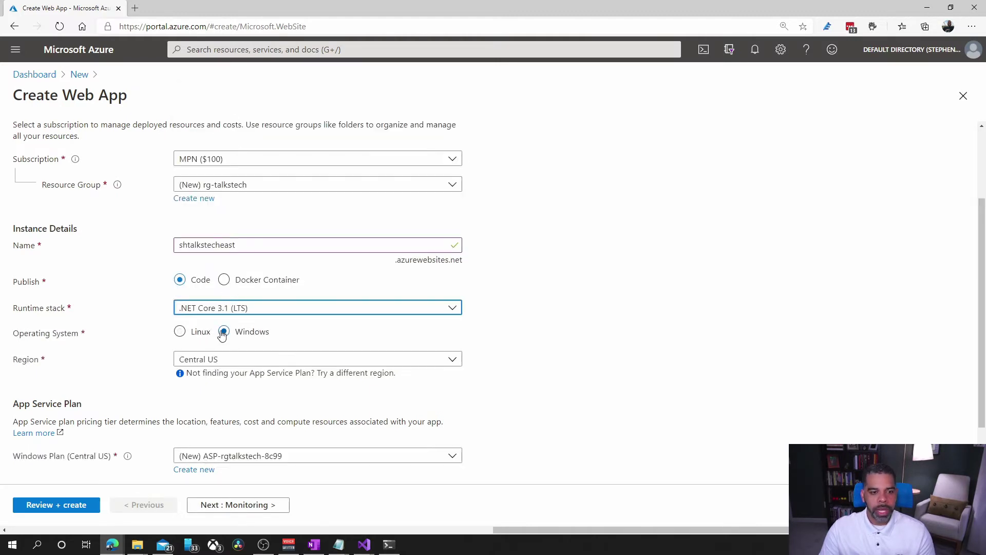
{"action": "left_click", "coordinate": [233, 360]}
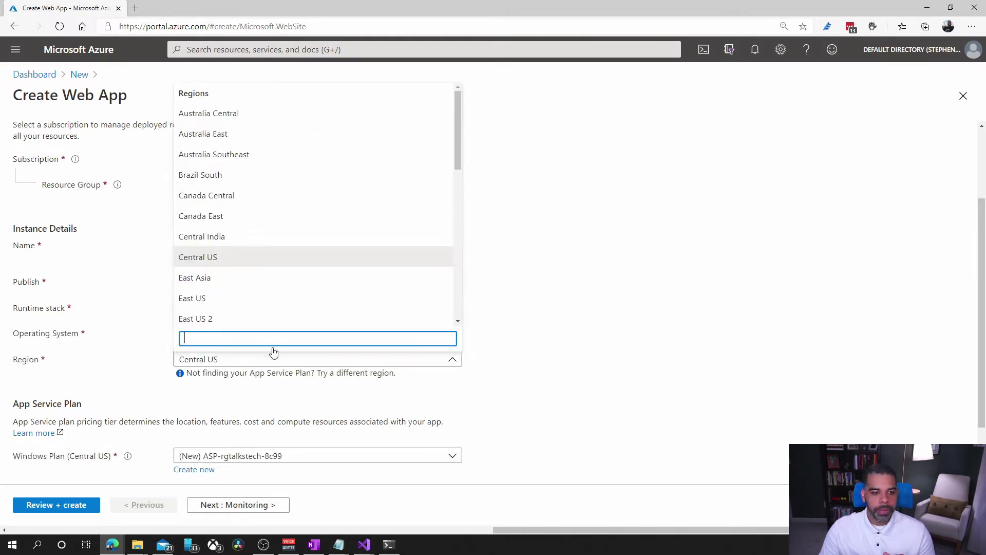
{"action": "left_click", "coordinate": [235, 299]}
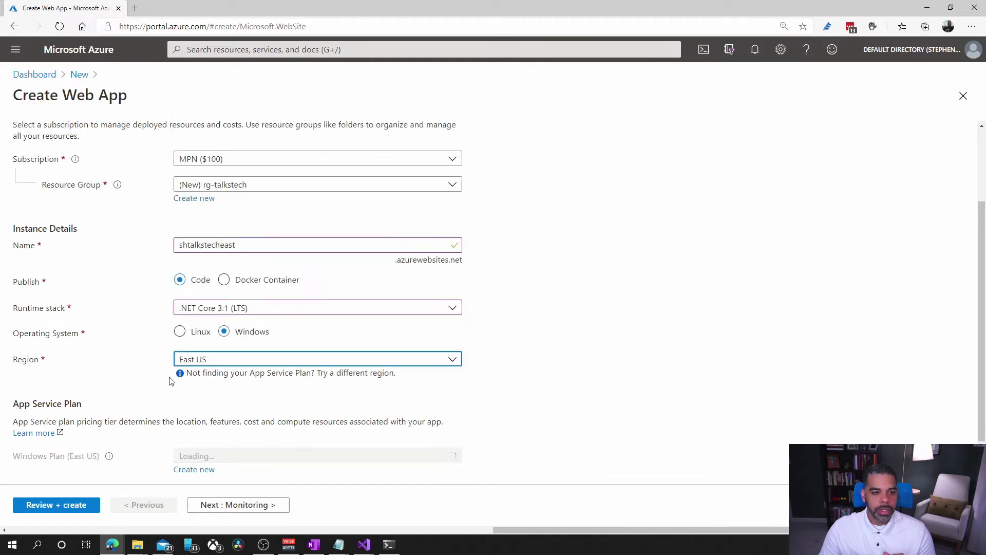
Create a new App Service plan named asp-talkstecheast for the web app.
{"action": "scroll", "coordinate": [142, 391], "scroll_direction": "down", "scroll_amount": 1}
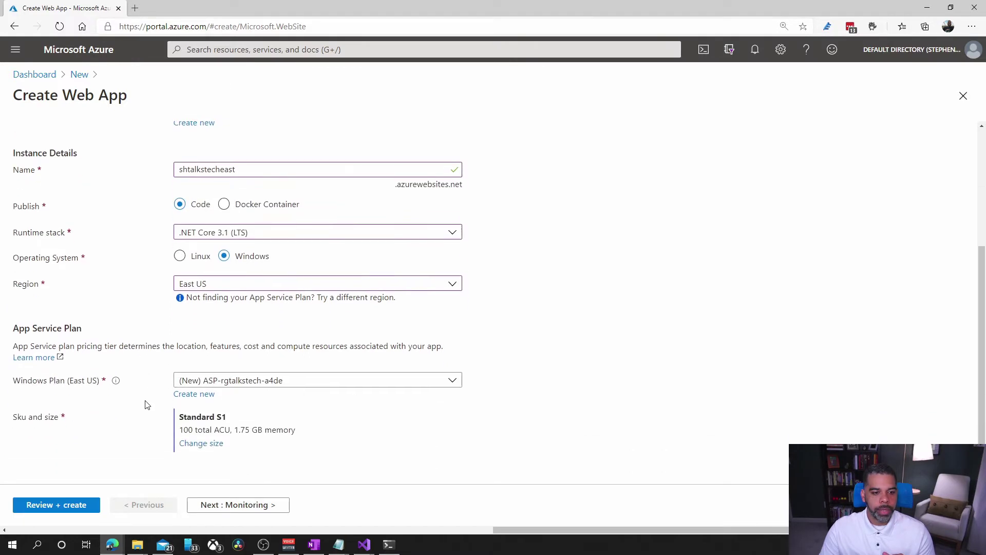
{"action": "left_click", "coordinate": [180, 394]}
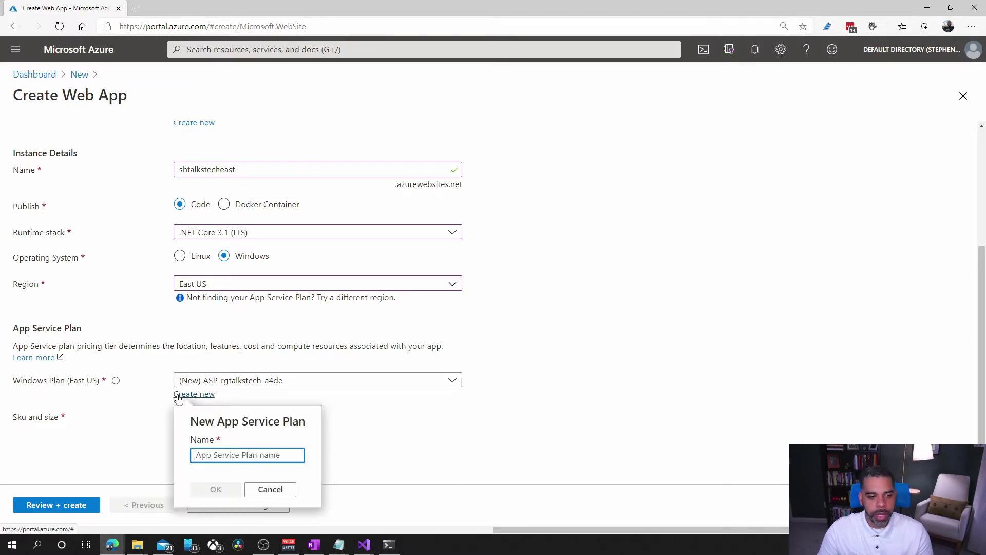
{"action": "type", "text": "asp-"}
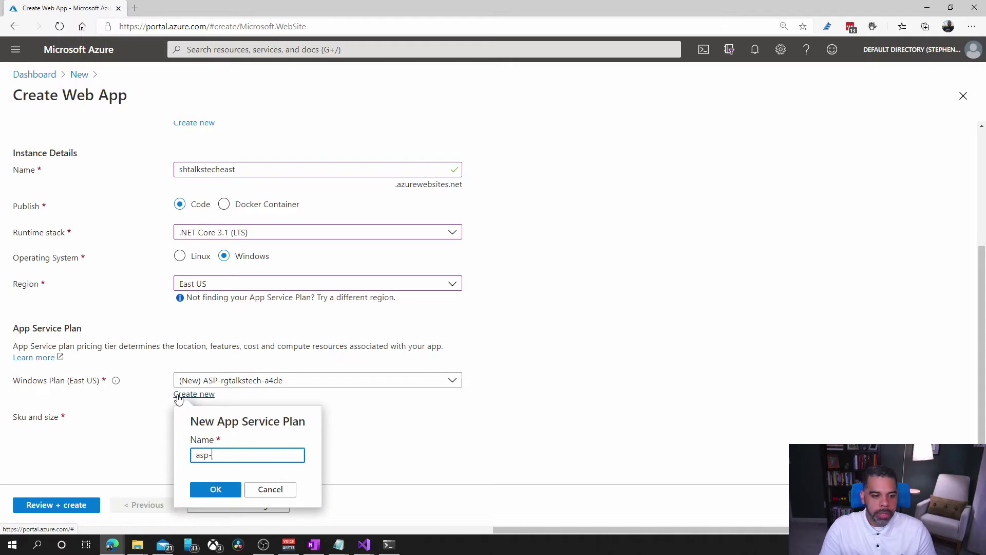
{"action": "type", "text": "talks"}
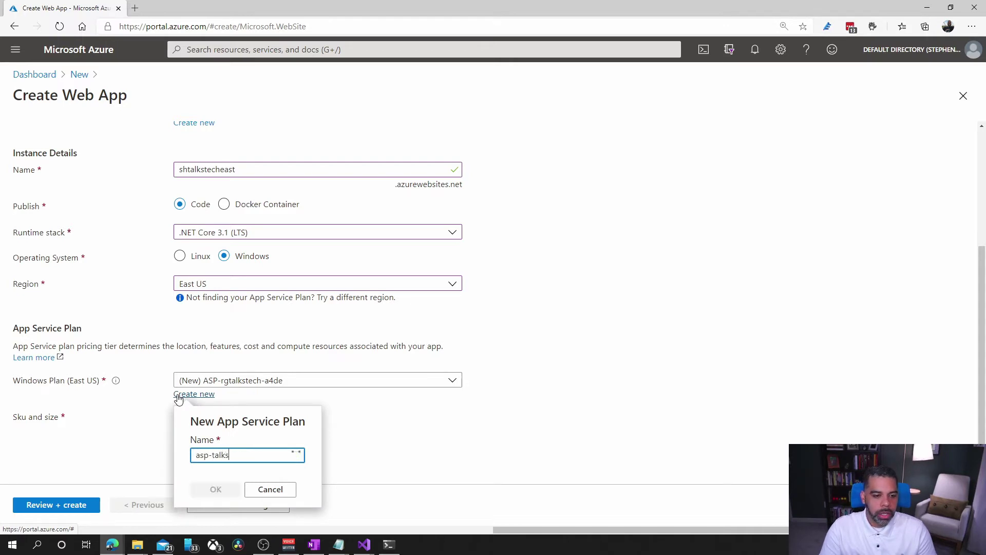
{"action": "type", "text": "techeast"}
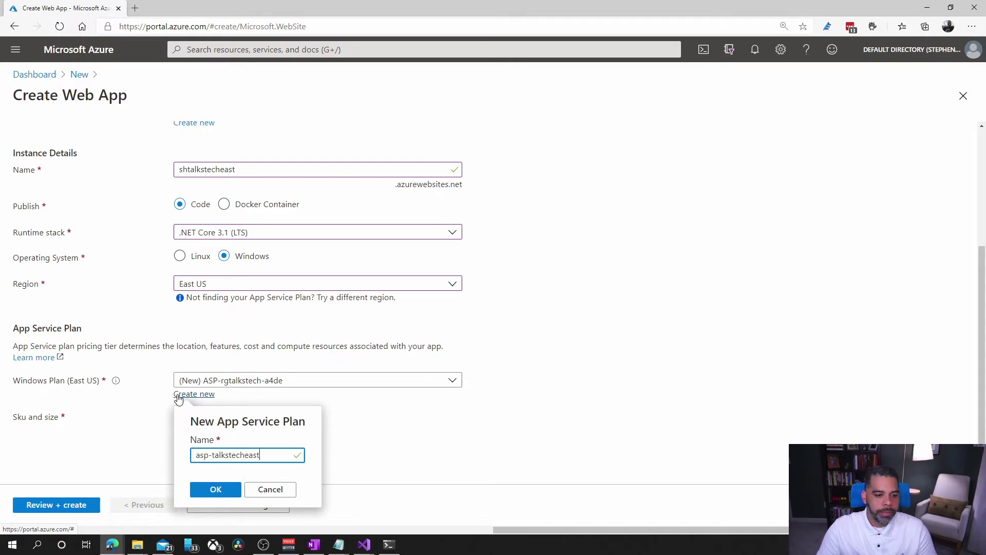
{"action": "left_click", "coordinate": [205, 488]}
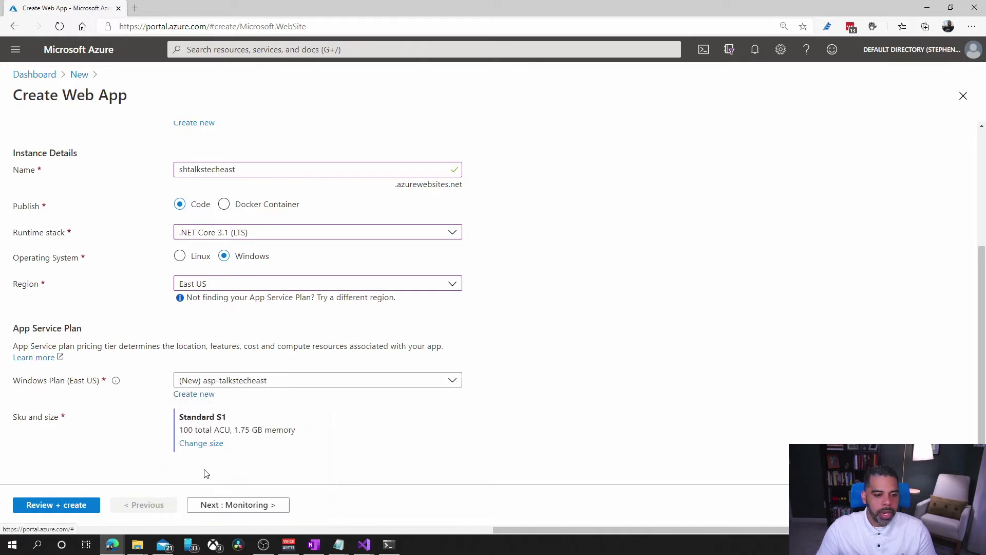
Change the App Service plan's size to the Dev / Test pricing tier B1.
{"action": "left_click", "coordinate": [194, 445]}
{"action": "left_click", "coordinate": [606, 135]}
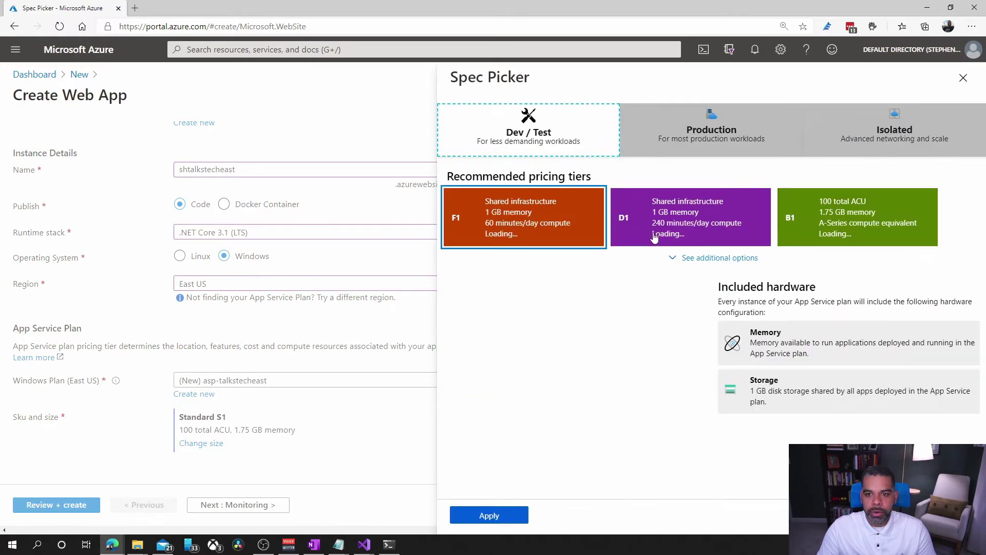
{"action": "left_click", "coordinate": [791, 239]}
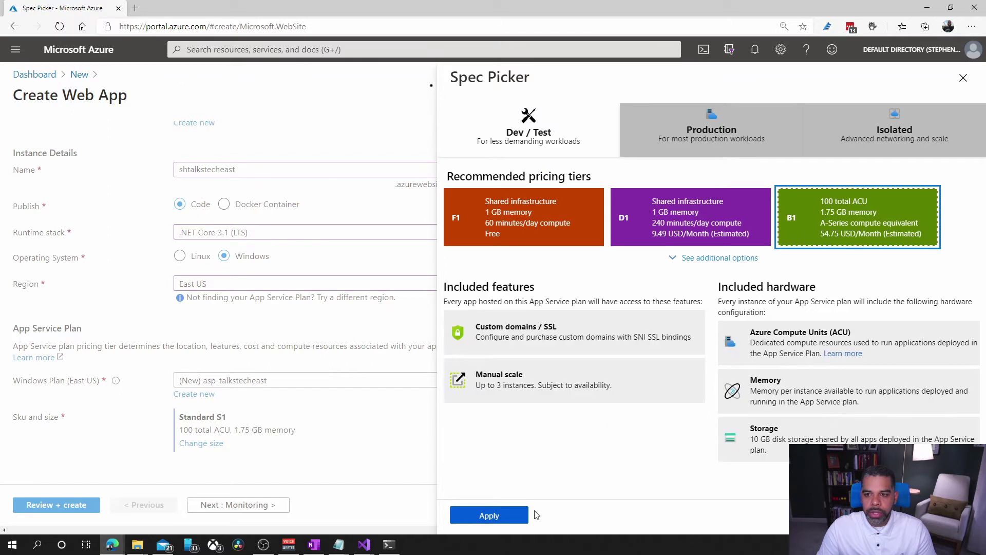
{"action": "left_click", "coordinate": [489, 515]}
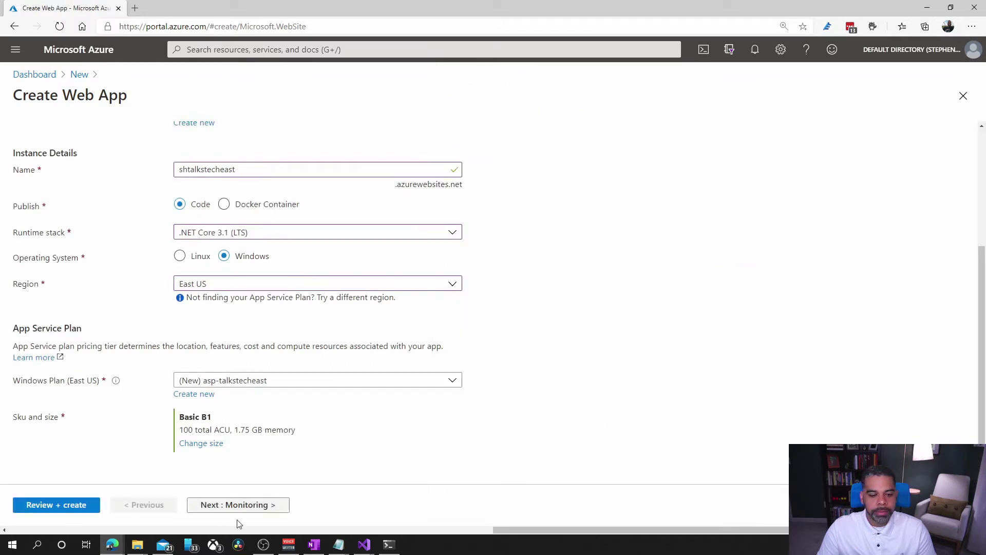
Disable Application Insights for the web app, then review the configuration and create the app.
{"action": "left_click", "coordinate": [246, 506]}
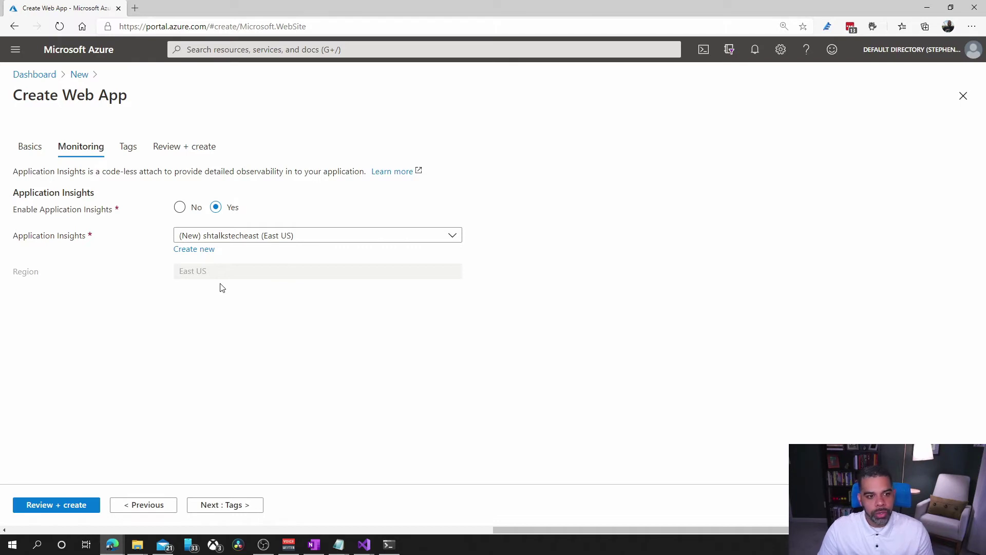
{"action": "left_click", "coordinate": [180, 207]}
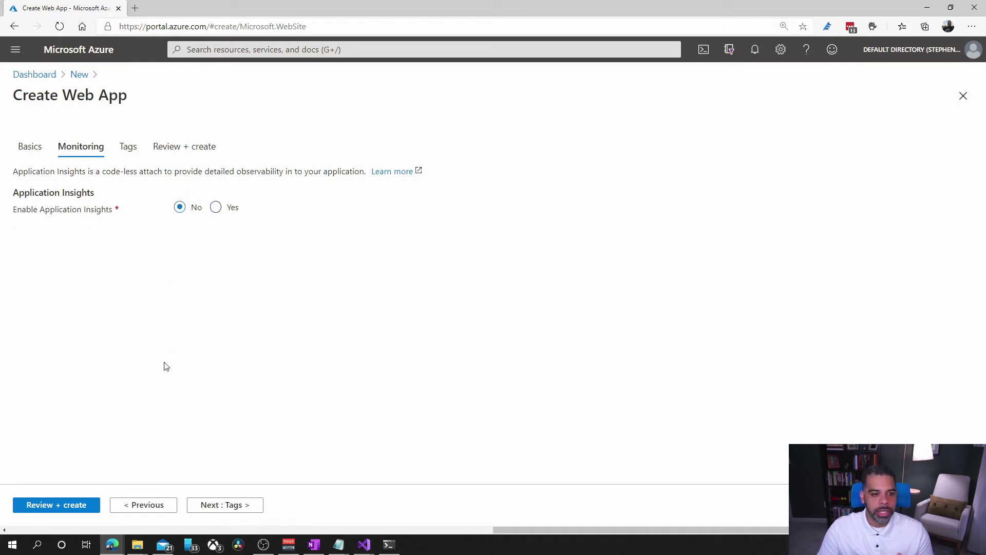
{"action": "left_click", "coordinate": [81, 505]}
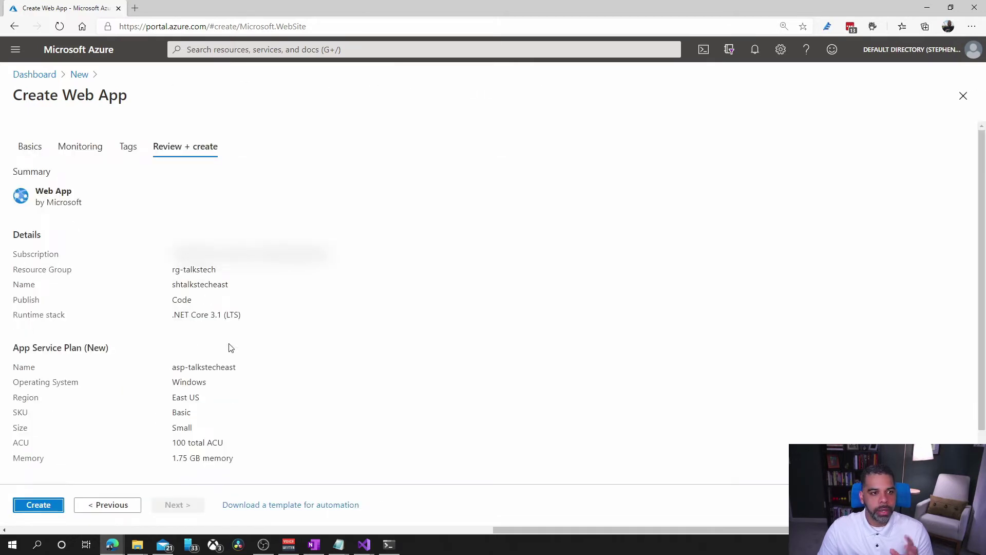
{"action": "left_click", "coordinate": [38, 505]}
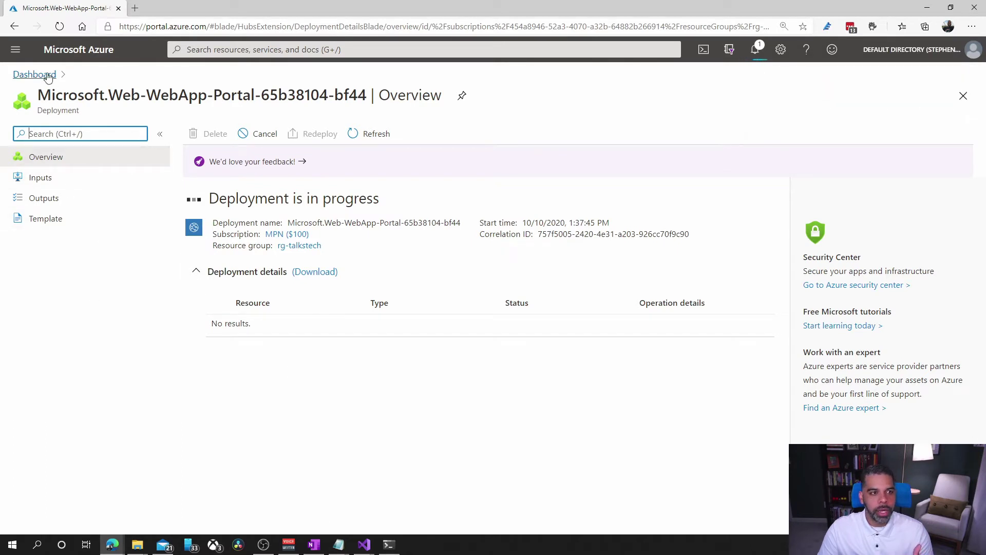
Start a new SQL Database resource and assign it to the existing resource group rg-talkstech.
{"action": "left_click", "coordinate": [16, 50]}
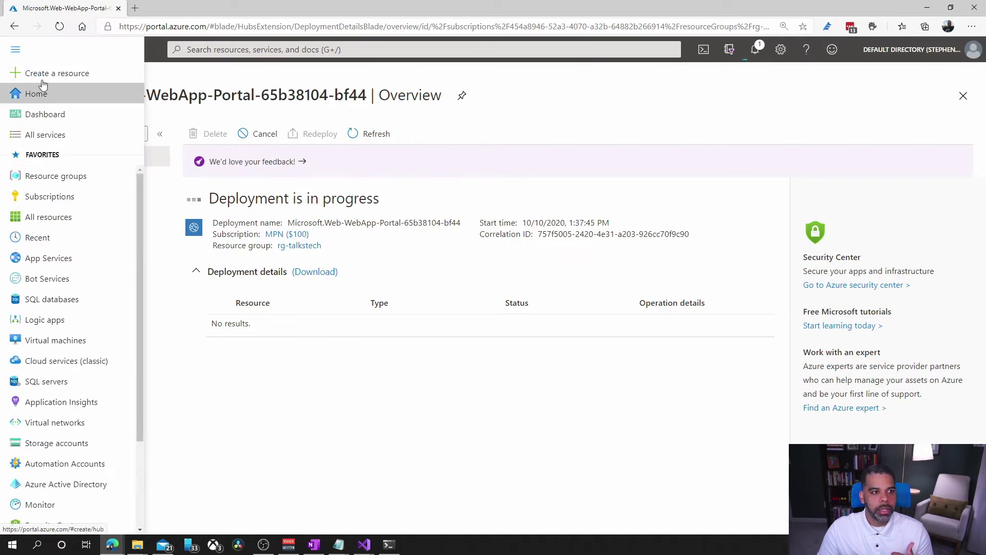
{"action": "left_click", "coordinate": [15, 74]}
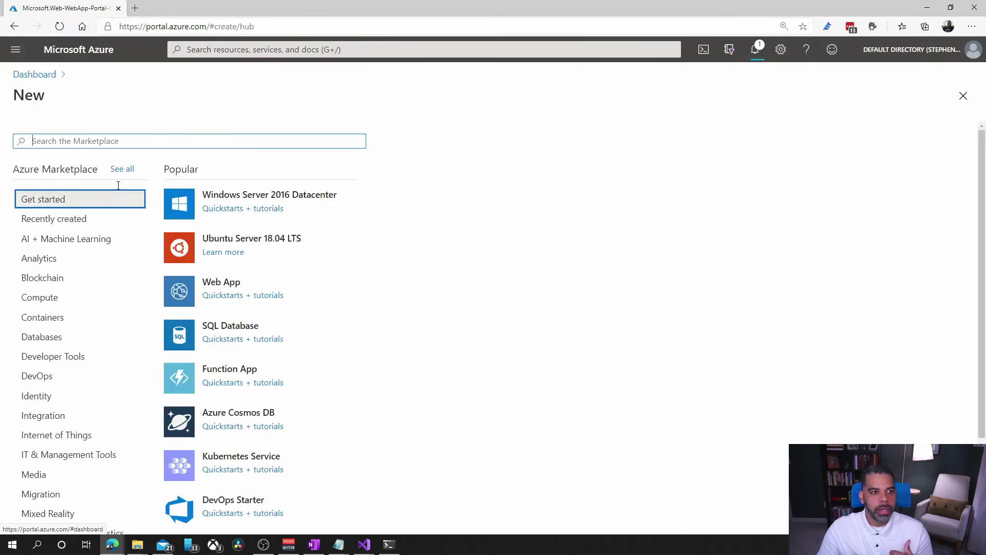
{"action": "left_click", "coordinate": [236, 332]}
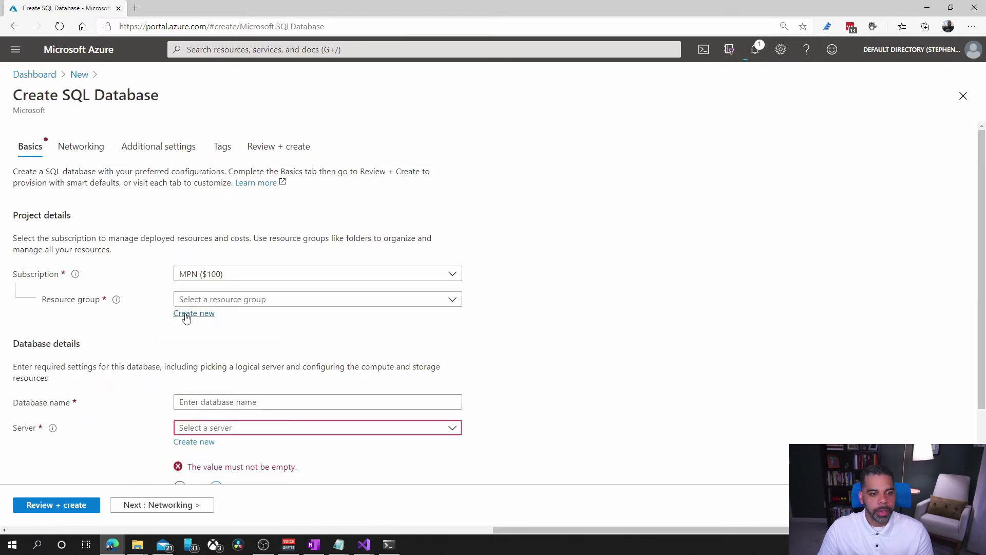
{"action": "left_click", "coordinate": [198, 299]}
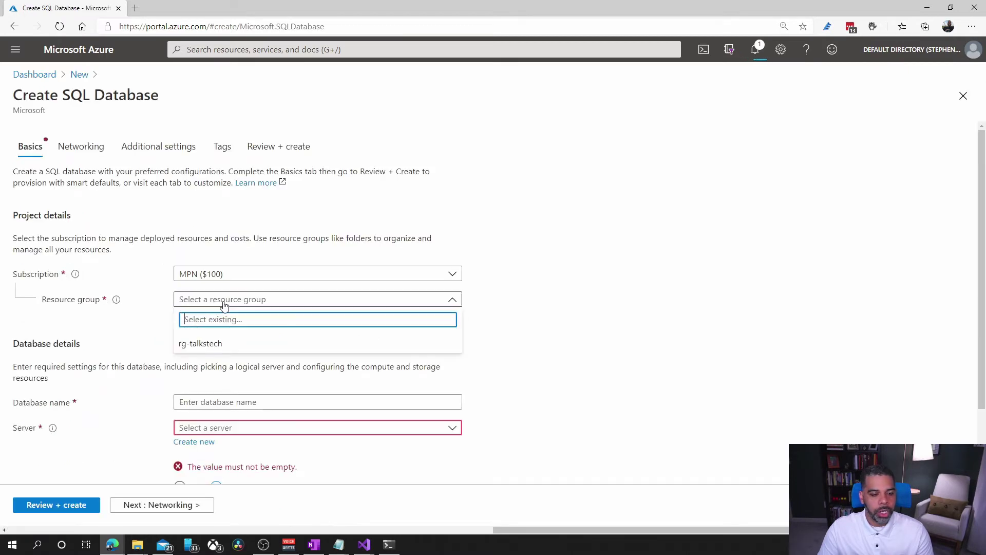
{"action": "left_click", "coordinate": [200, 345]}
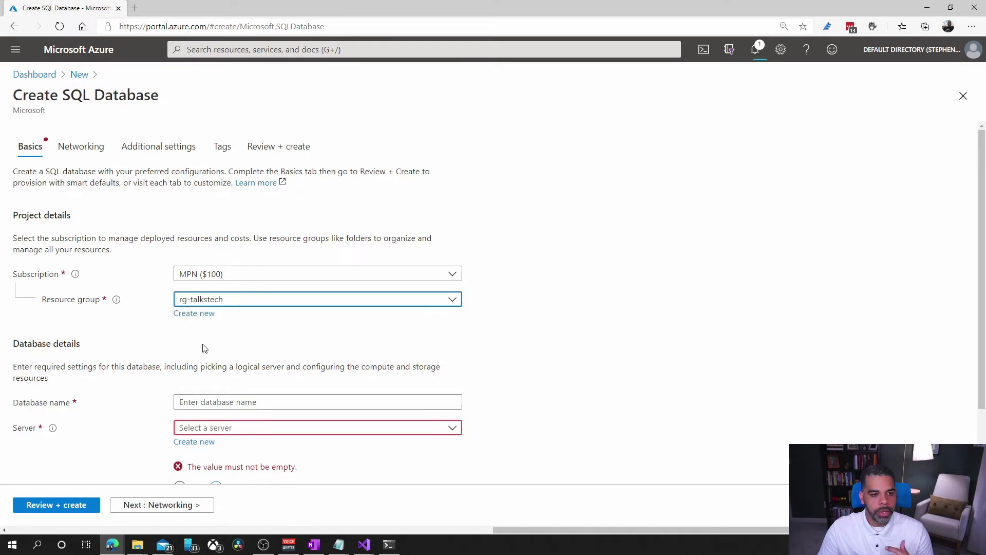
Name the new SQL database CoreDb.
{"action": "left_click", "coordinate": [231, 401]}
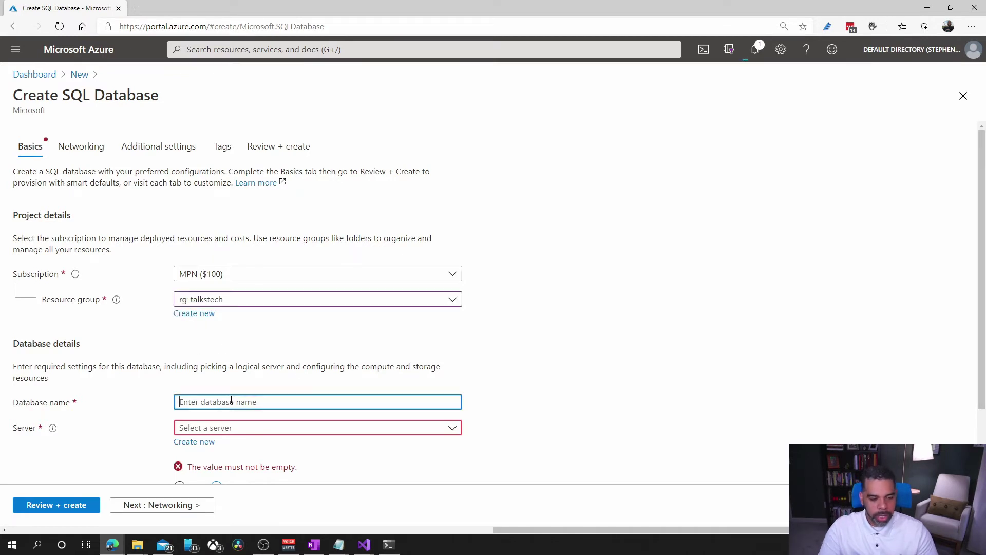
{"action": "type", "text": "CoreDb"}
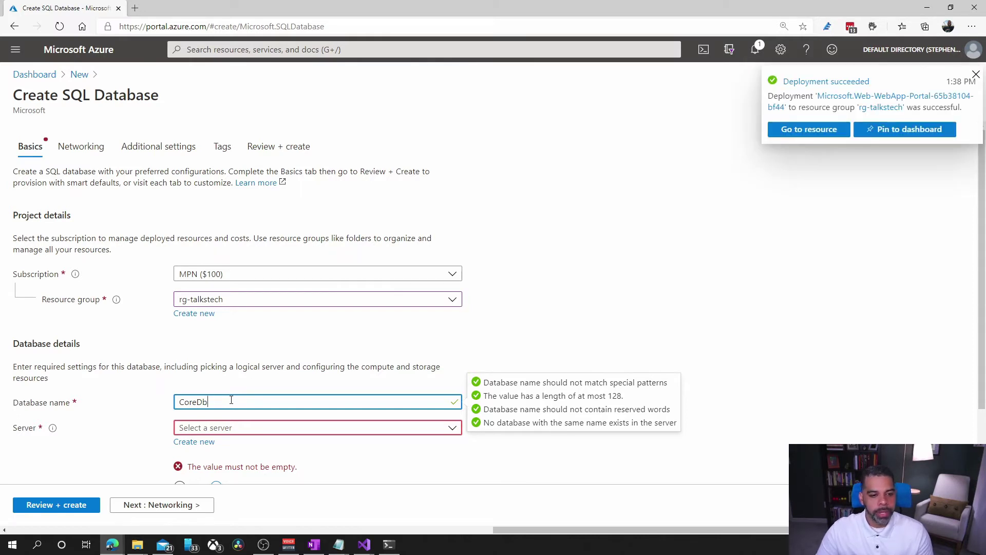
{"action": "left_click", "coordinate": [247, 427]}
{"action": "left_click", "coordinate": [238, 431]}
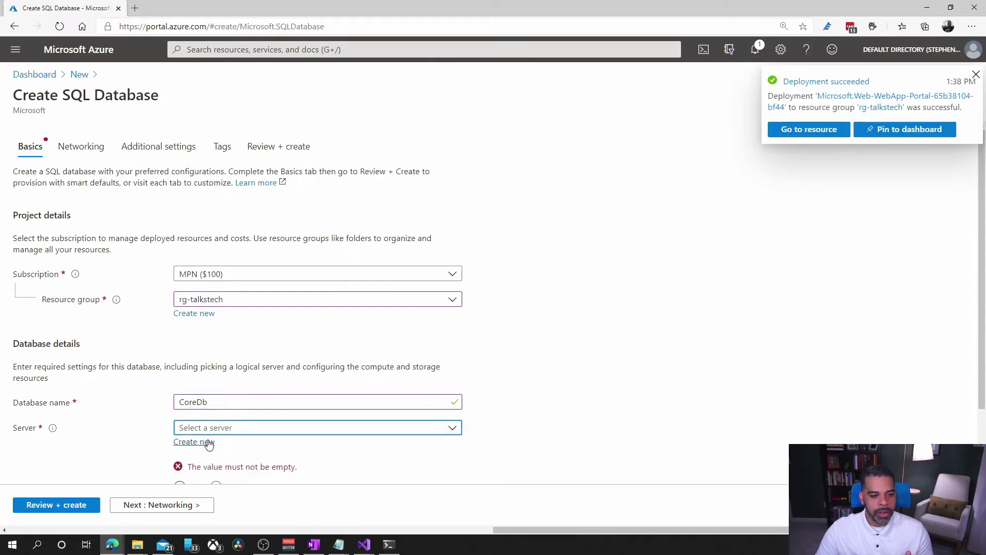
Start a new server for the database, naming it sqlsrvrtalkstecheast with the server admin login talkstechuser.
{"action": "left_click", "coordinate": [206, 443]}
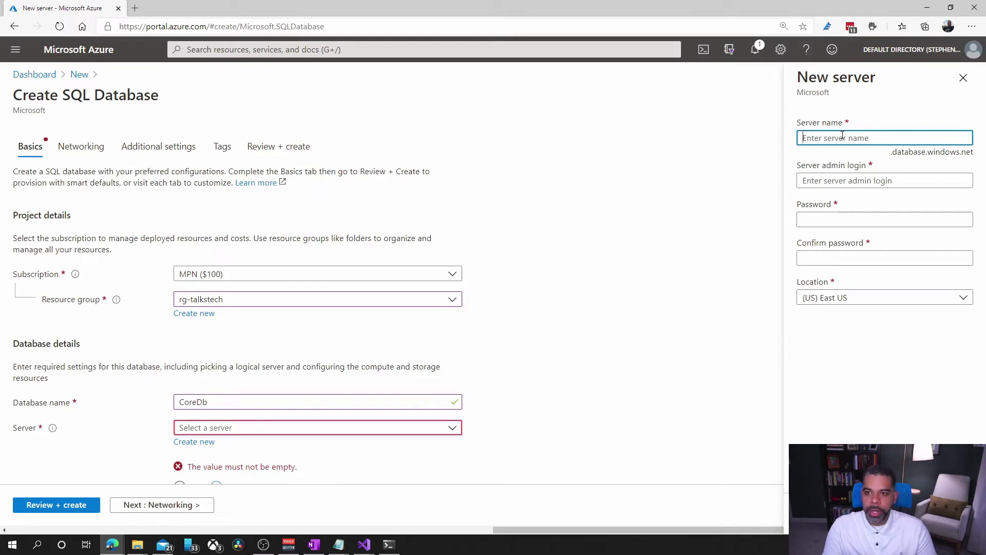
{"action": "type", "text": "sqlsrvrtalkstecheast"}
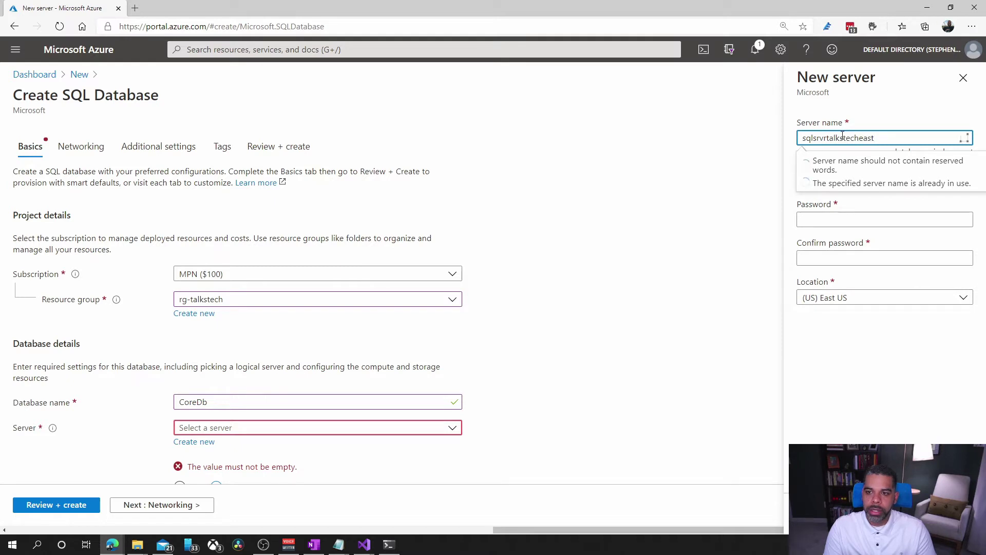
{"action": "key", "text": "Tab"}
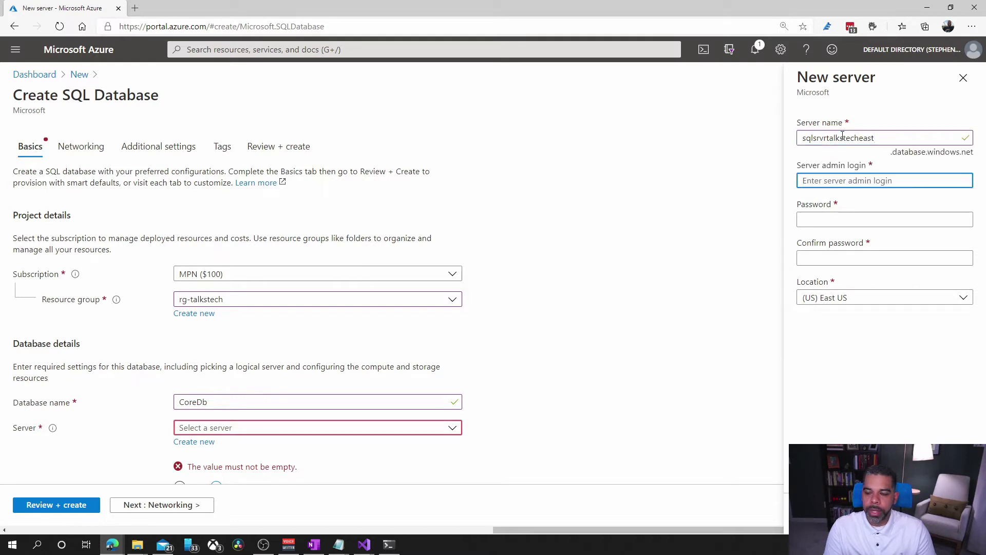
{"action": "type", "text": "t"}
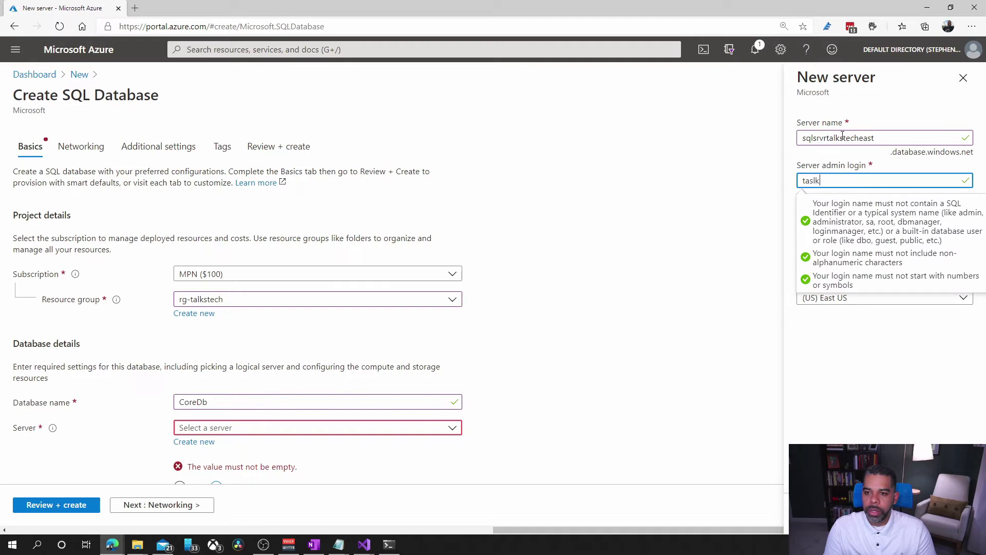
{"action": "type", "text": "alkstechuser"}
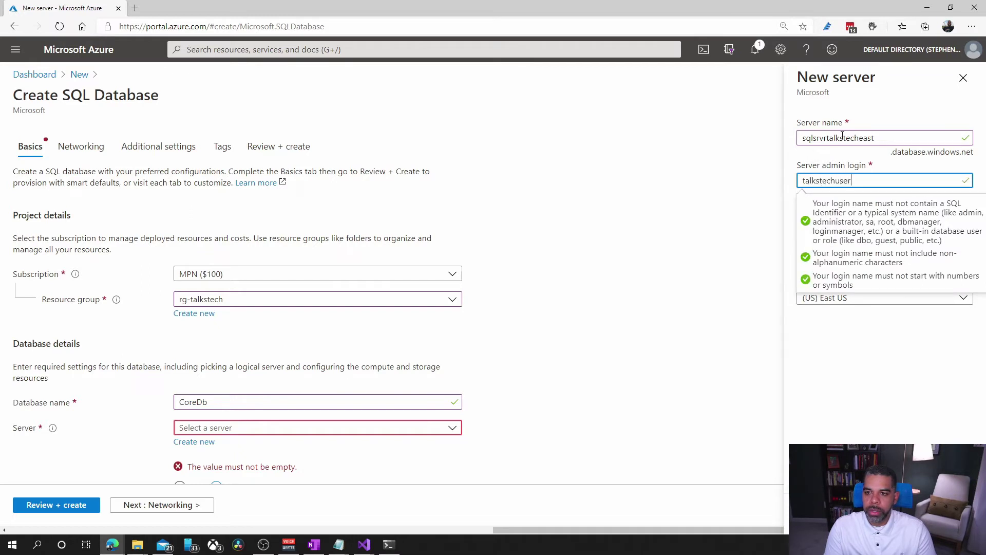
{"action": "key", "text": "Tab"}
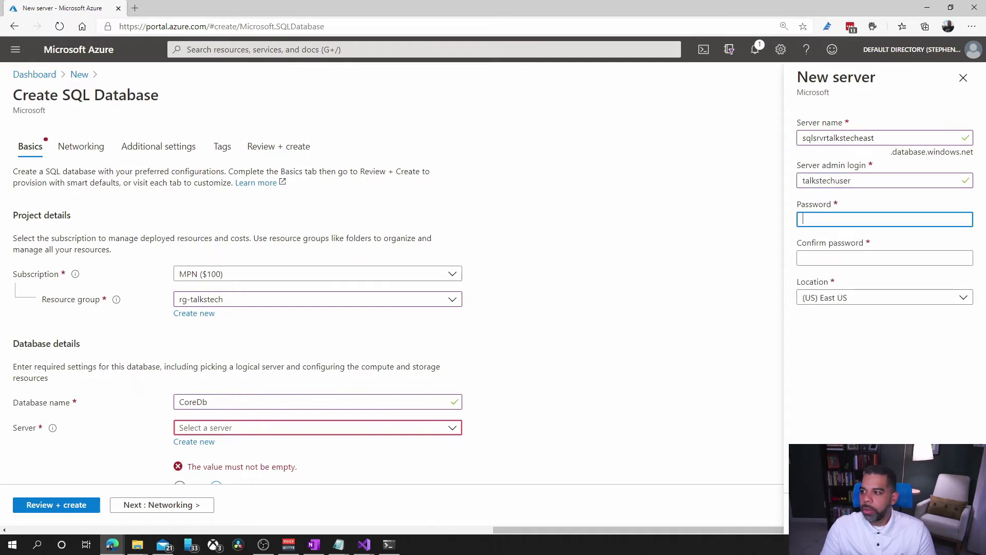
Paste the server admin password, repeat it as confirmation, and accept the new server in East US.
{"action": "key", "text": "alt+Tab"}
{"action": "left_click", "coordinate": [863, 218]}
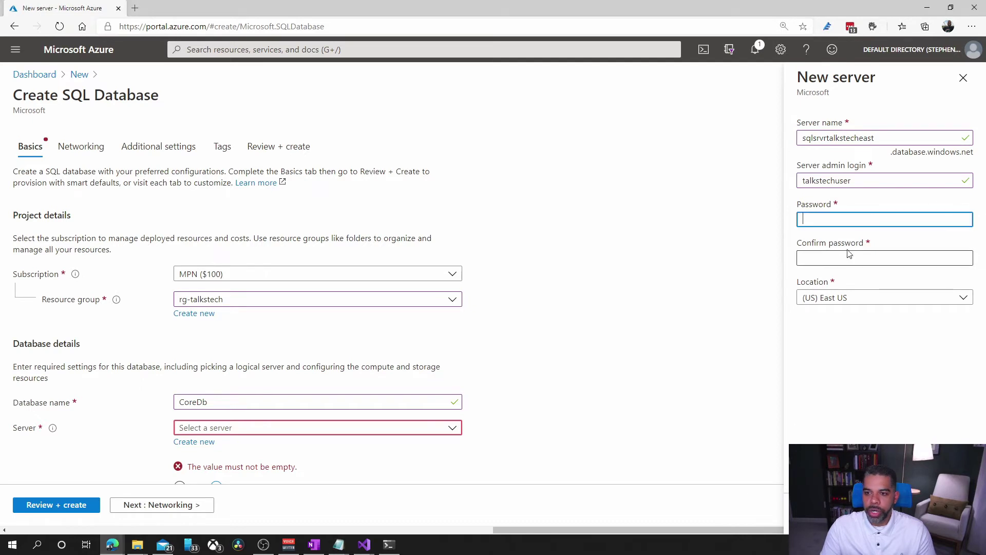
{"action": "key", "text": "ctrl+v"}
{"action": "left_click", "coordinate": [832, 259]}
{"action": "key", "text": "ctrl+v"}
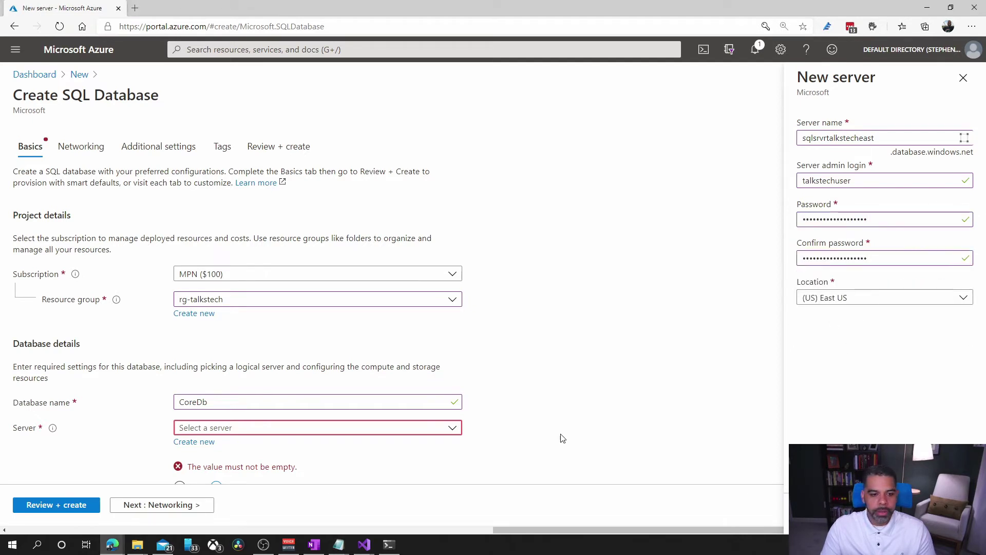
{"action": "key", "text": "Return"}
Configure the database's compute and storage as Standard S0 with 10 DTUs and 250 GB, declining to save the password in the browser.
{"action": "scroll", "coordinate": [318, 296], "scroll_direction": "down", "scroll_amount": 2}
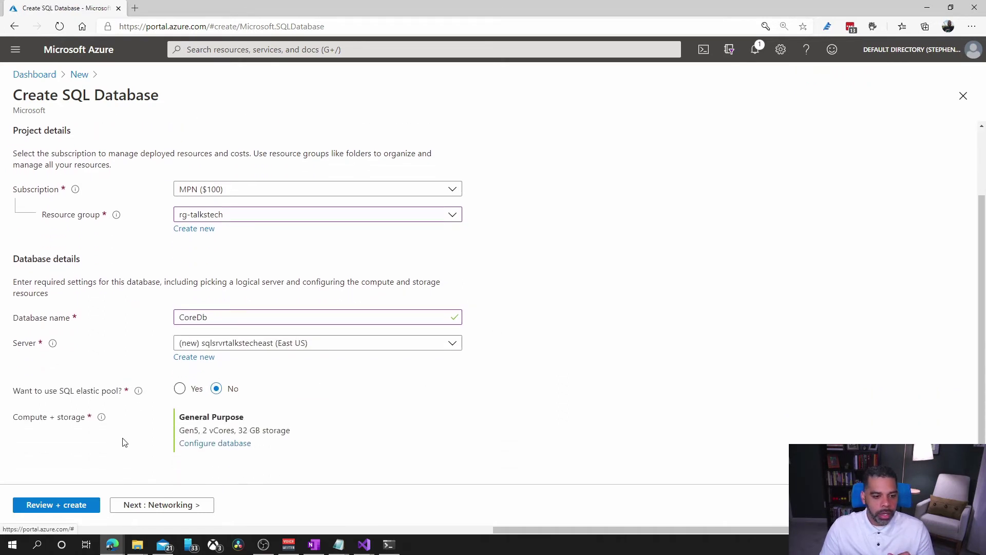
{"action": "left_click", "coordinate": [222, 450]}
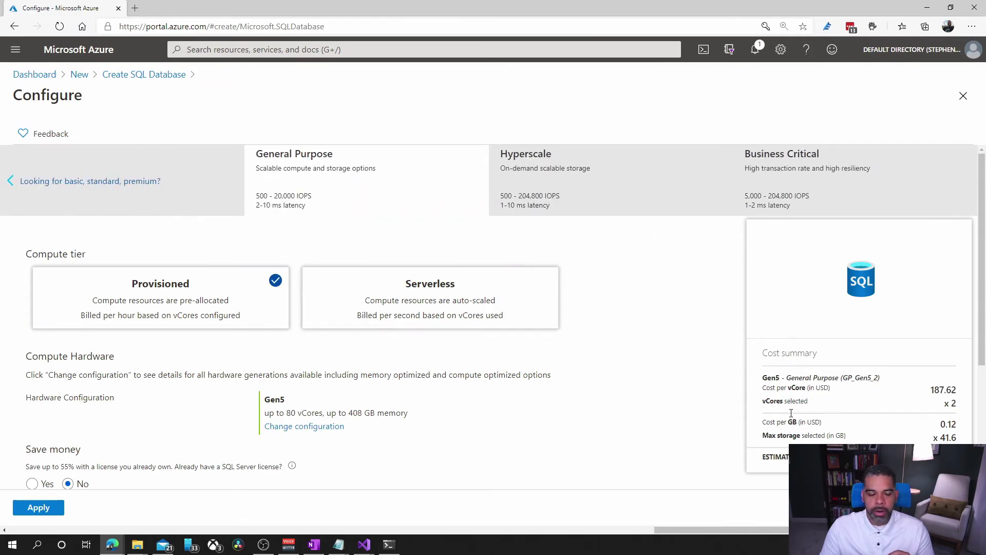
{"action": "left_click", "coordinate": [66, 183]}
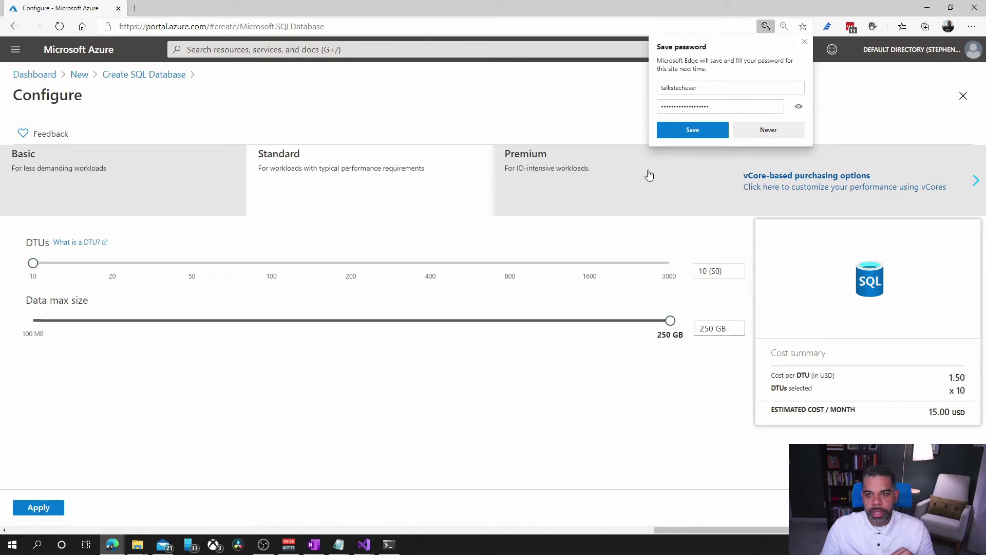
{"action": "left_click", "coordinate": [763, 131]}
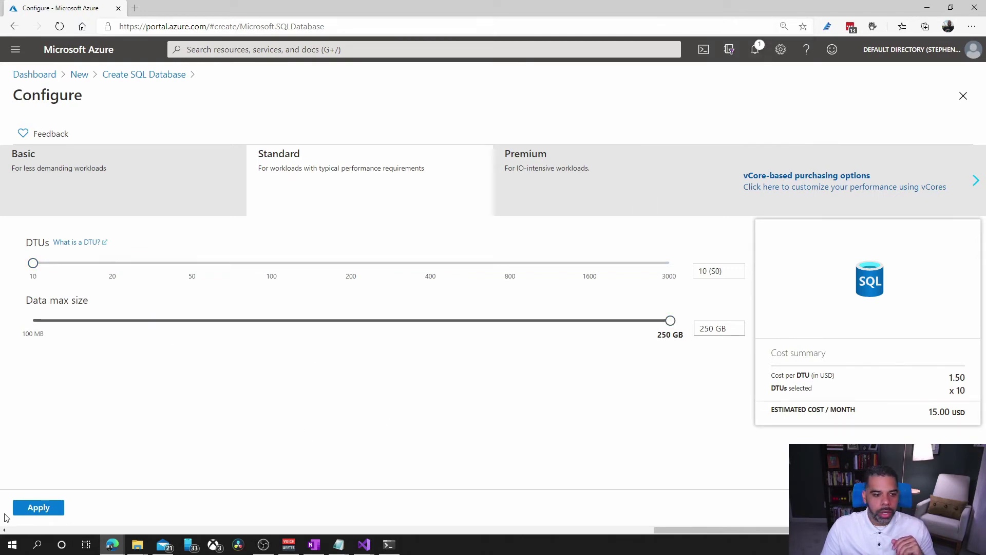
{"action": "left_click", "coordinate": [37, 510]}
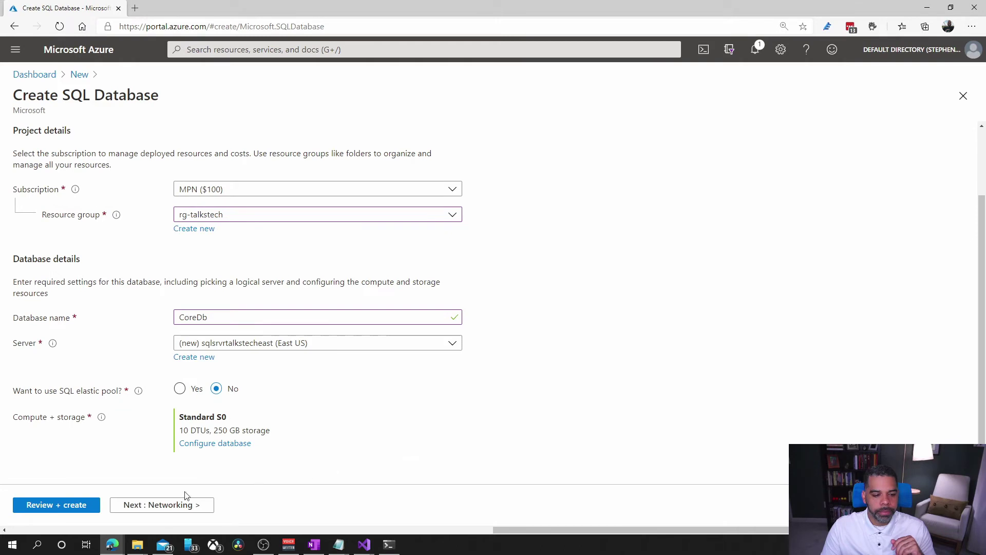
Set the database's connectivity to a public endpoint, allowing Azure services and adding the current client IP address to the firewall.
{"action": "left_click", "coordinate": [141, 508]}
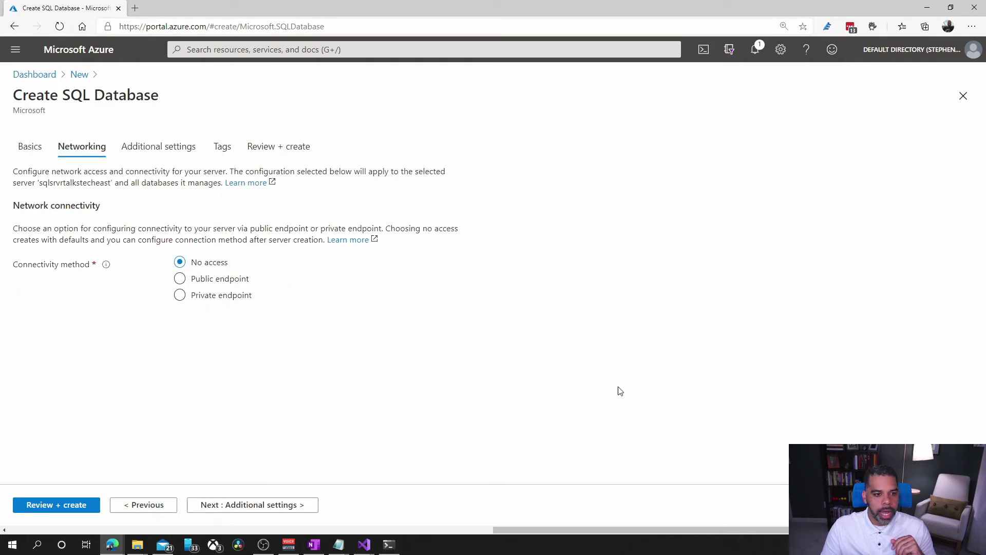
{"action": "left_click", "coordinate": [179, 279]}
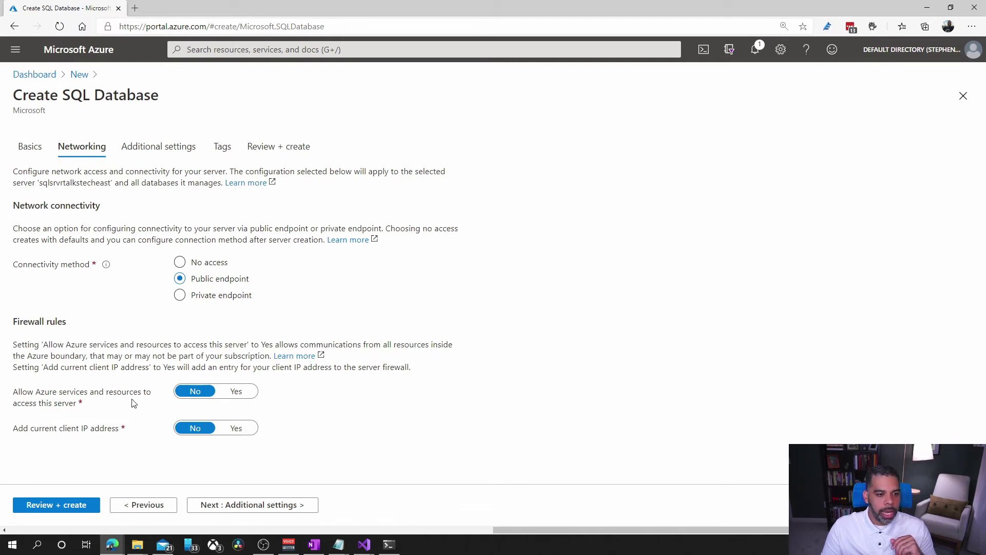
{"action": "left_click", "coordinate": [232, 398]}
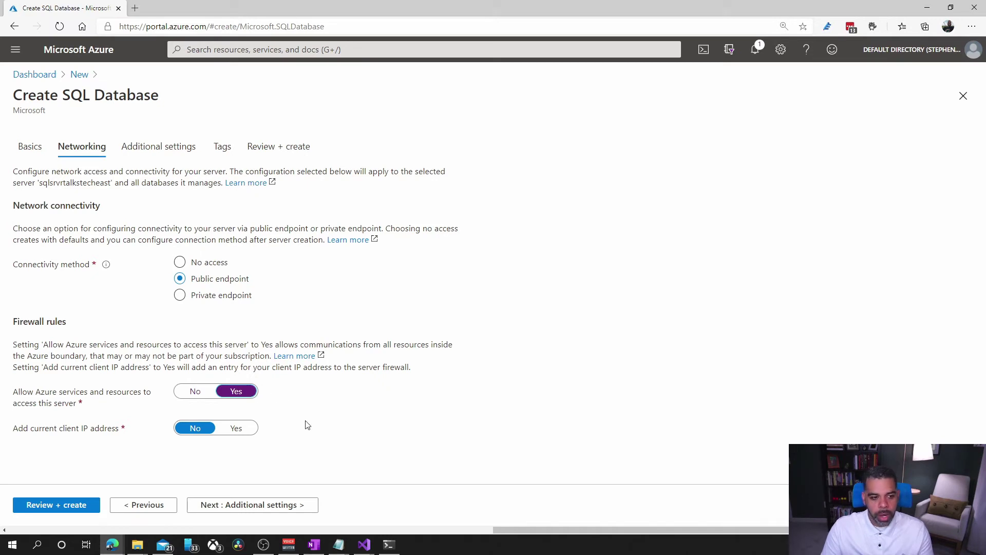
{"action": "left_click", "coordinate": [236, 429]}
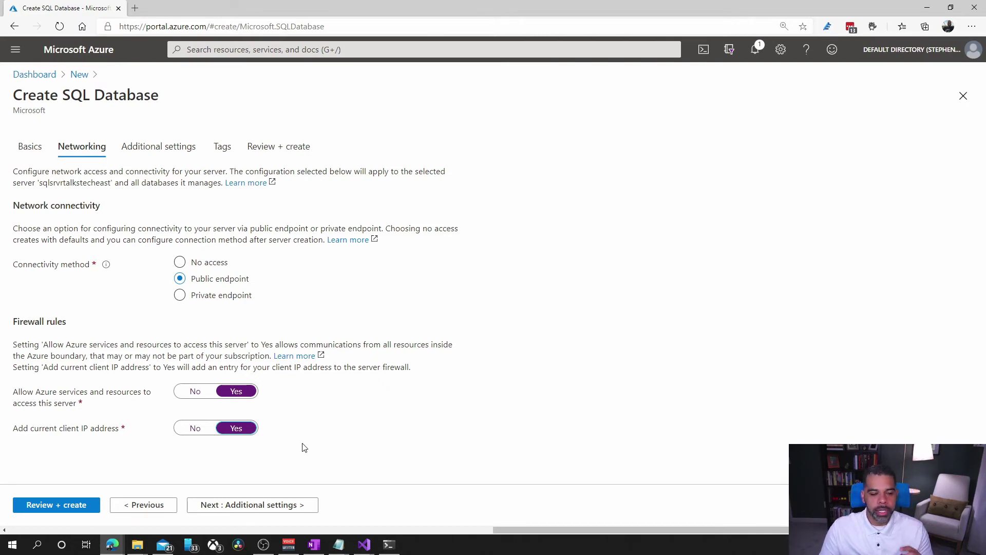
Keep the default additional settings, review the SQL database configuration, and create the database.
{"action": "left_click", "coordinate": [246, 509]}
{"action": "scroll", "coordinate": [140, 406], "scroll_direction": "down", "scroll_amount": 1}
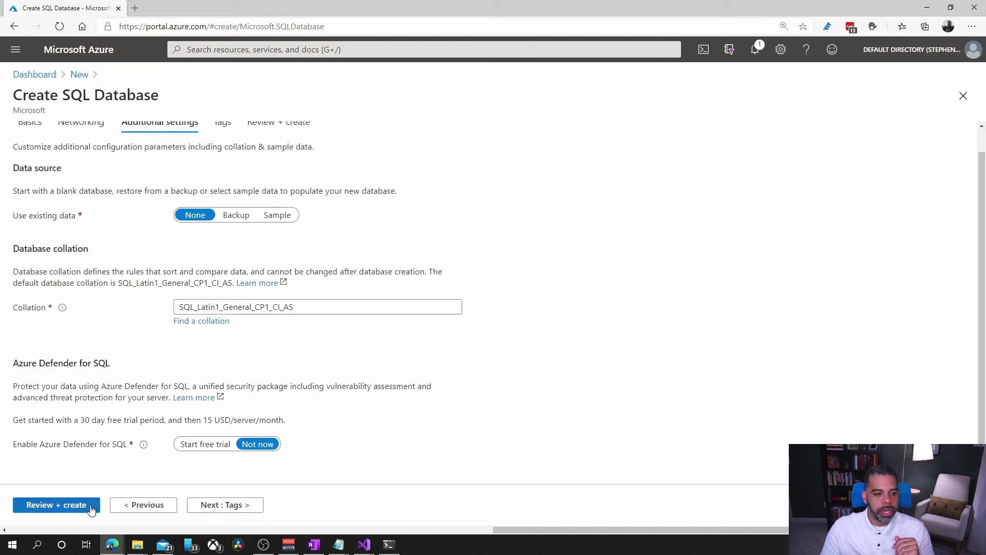
{"action": "left_click", "coordinate": [57, 506]}
{"action": "scroll", "coordinate": [242, 326], "scroll_direction": "up", "scroll_amount": 1}
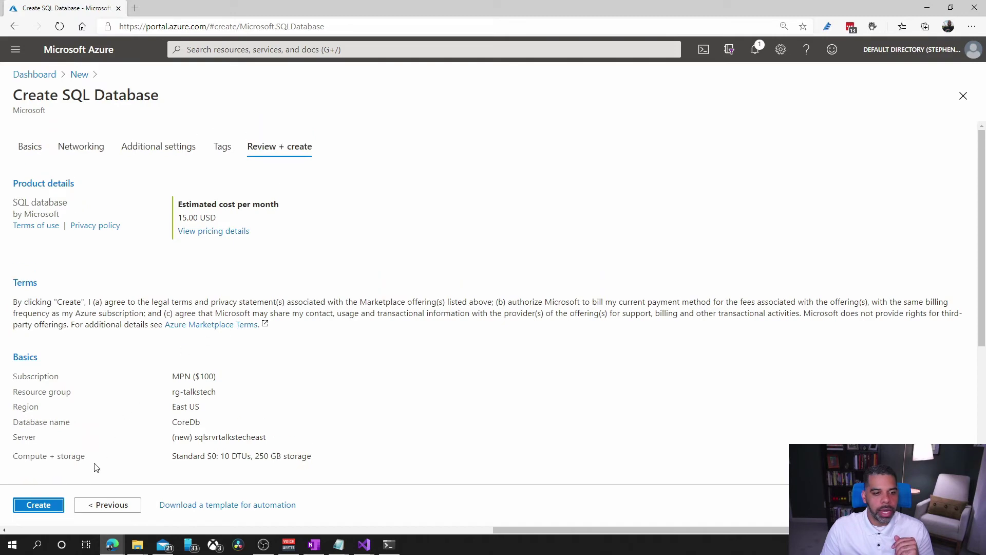
{"action": "left_click", "coordinate": [46, 509]}
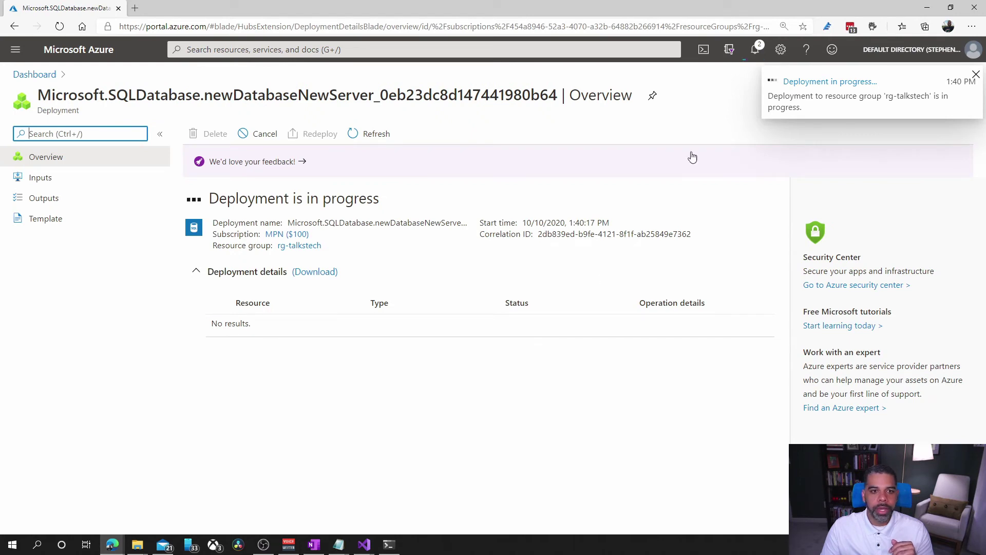
{"action": "left_click", "coordinate": [753, 51]}
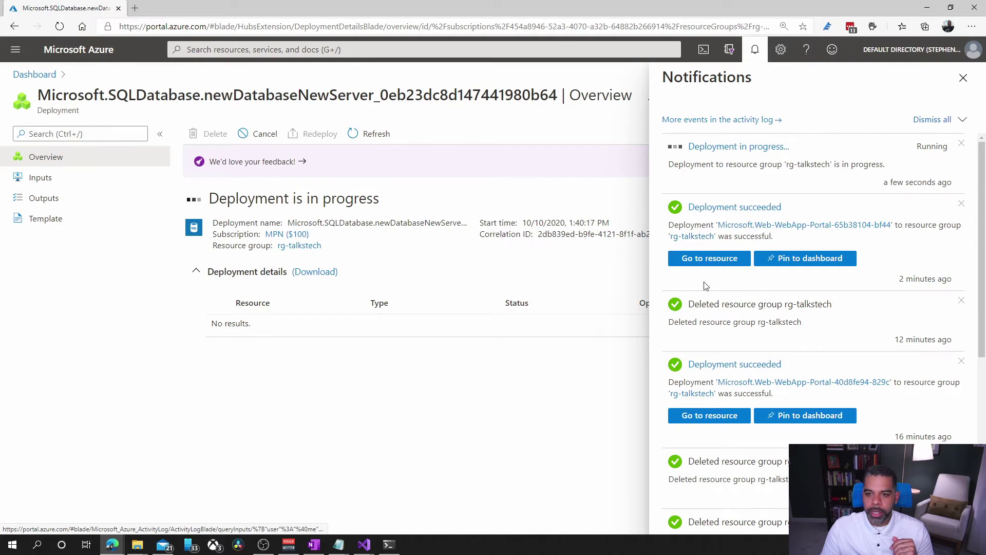
{"action": "left_click", "coordinate": [708, 416]}
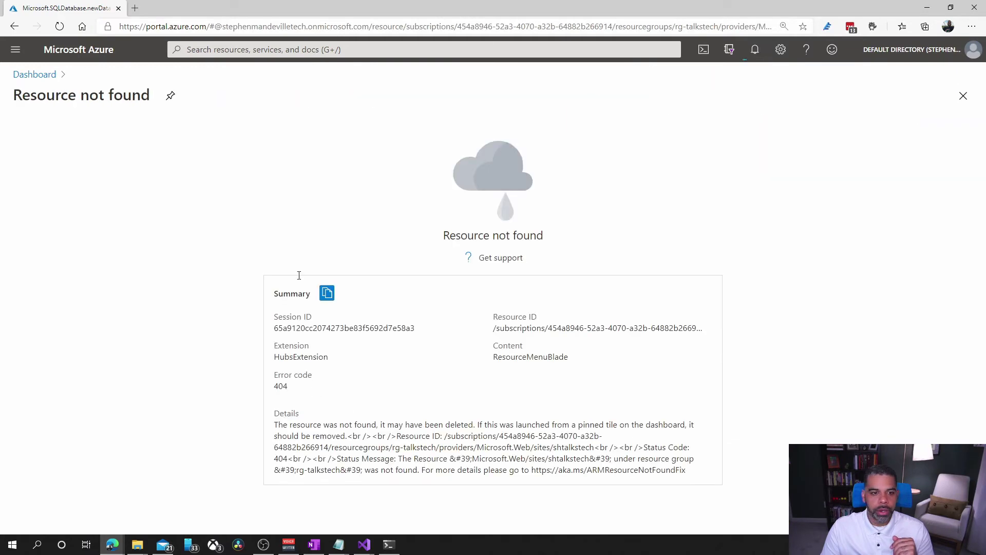
{"action": "left_click", "coordinate": [35, 75]}
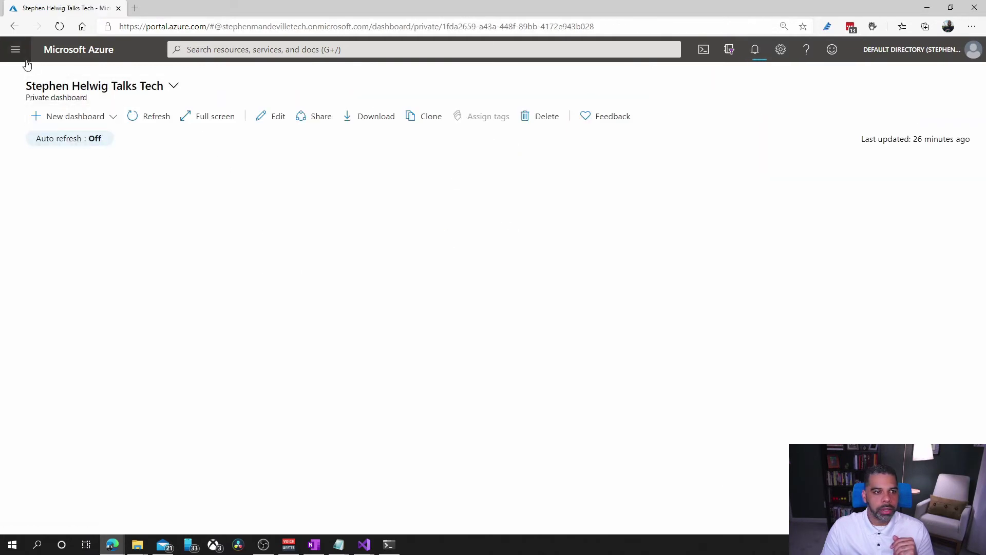
Search for the rg-talkstech resource group, open it, and pin it to the existing private dashboard.
{"action": "left_click", "coordinate": [200, 51]}
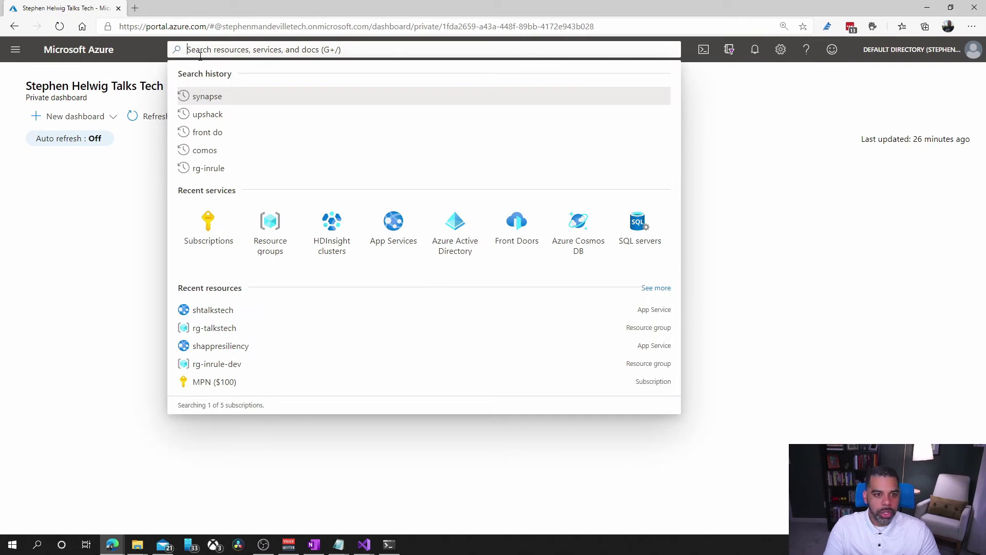
{"action": "type", "text": "rg-talk"}
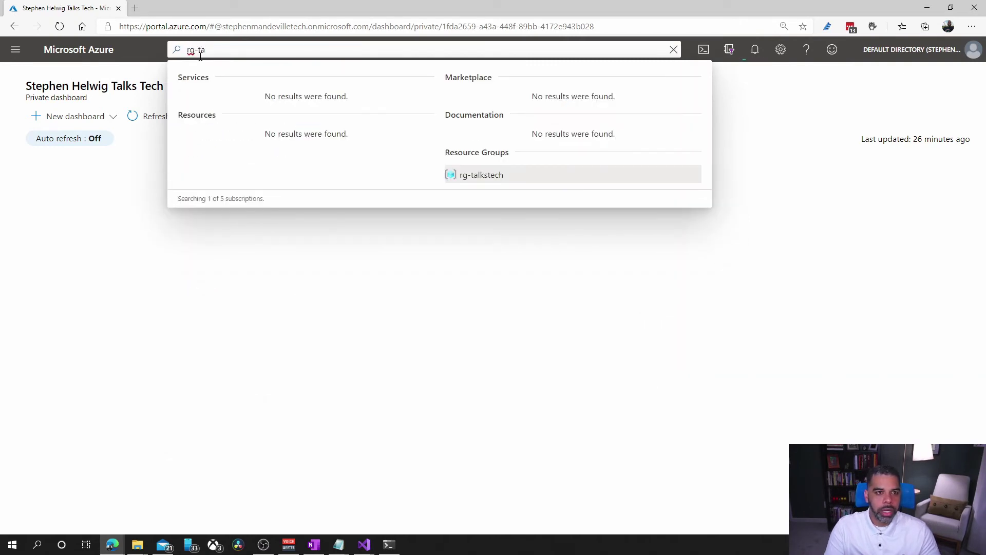
{"action": "left_click", "coordinate": [501, 176]}
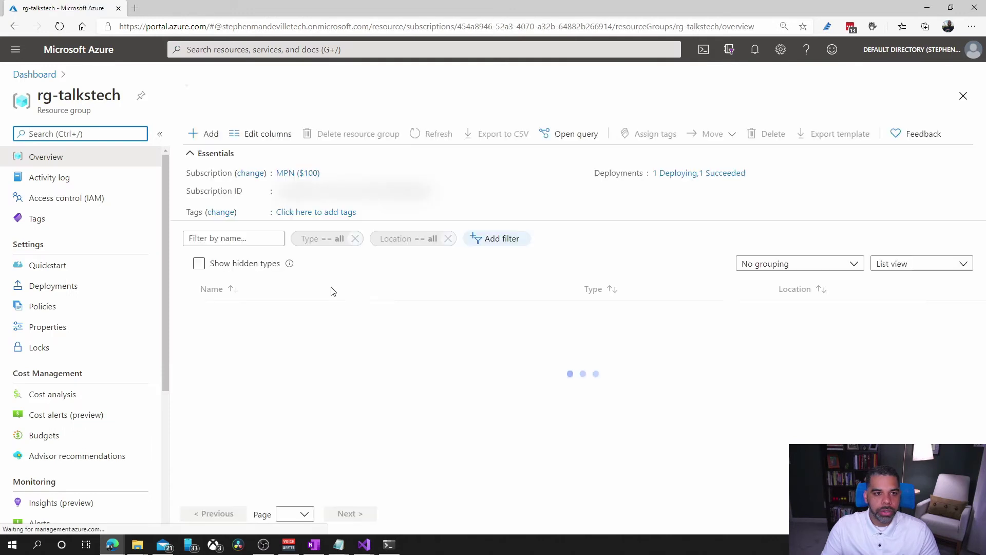
{"action": "left_click", "coordinate": [141, 96]}
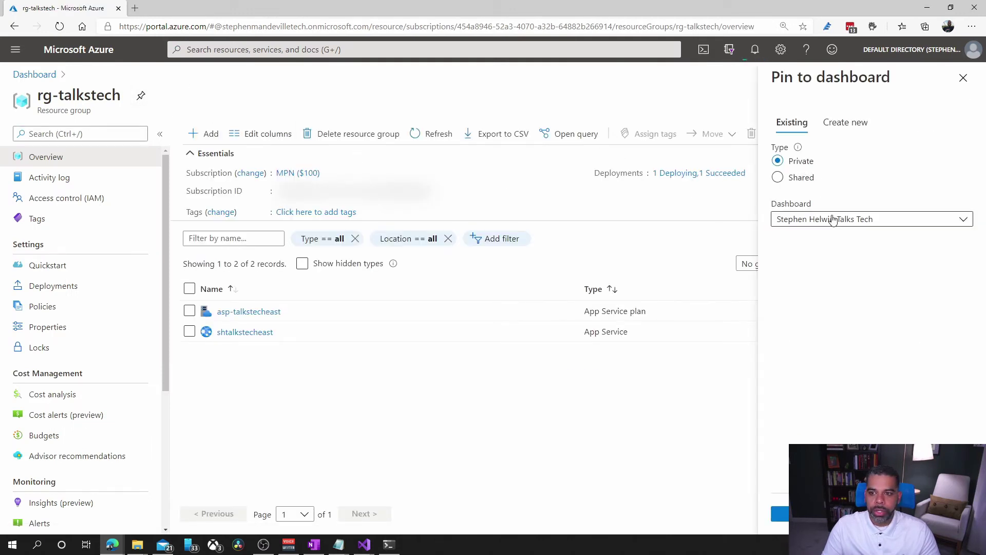
{"action": "left_click", "coordinate": [780, 514]}
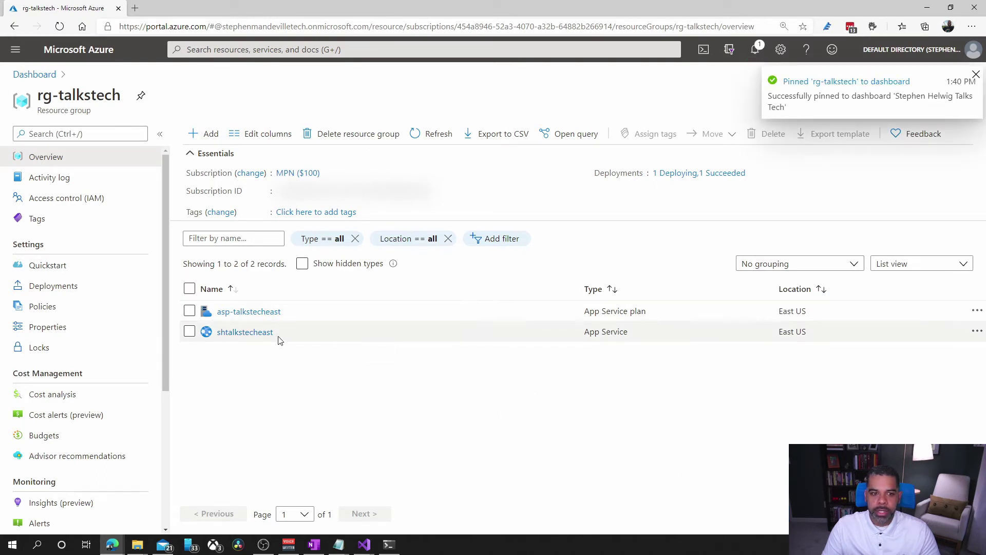
Pin the shtalkstecheast app service from the resource group to the existing private dashboard, then return to the dashboard.
{"action": "left_click", "coordinate": [244, 332]}
{"action": "left_click", "coordinate": [164, 95]}
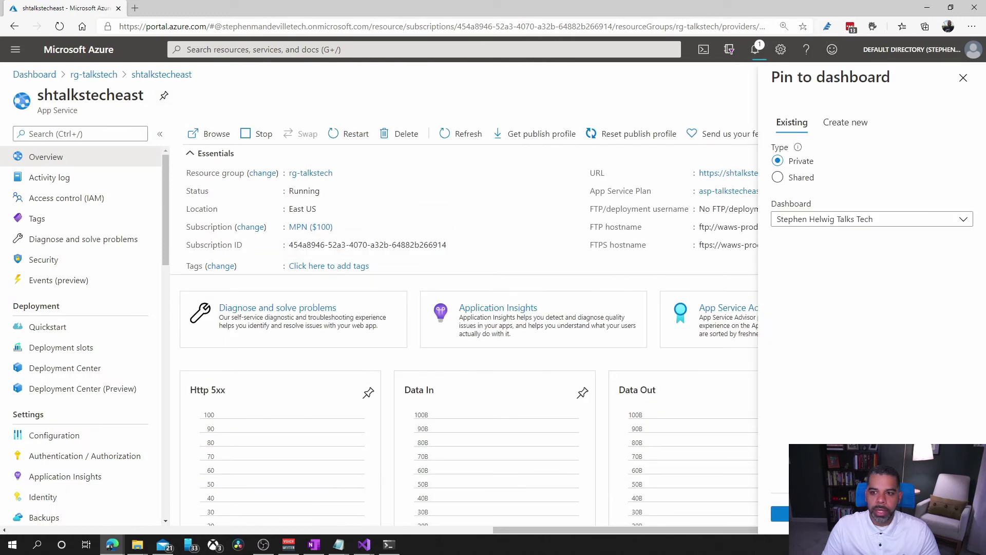
{"action": "left_click", "coordinate": [780, 514]}
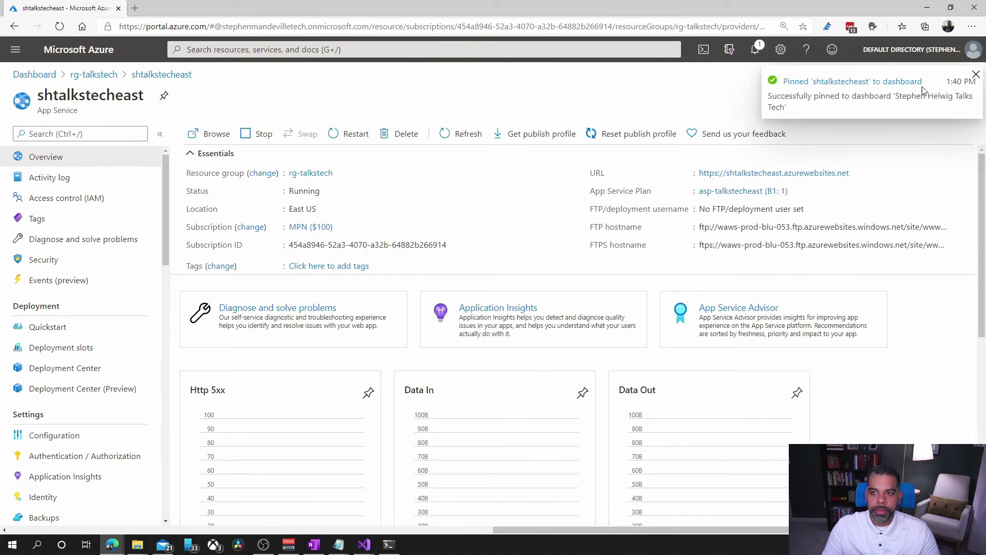
{"action": "left_click", "coordinate": [974, 81]}
{"action": "left_click", "coordinate": [970, 94]}
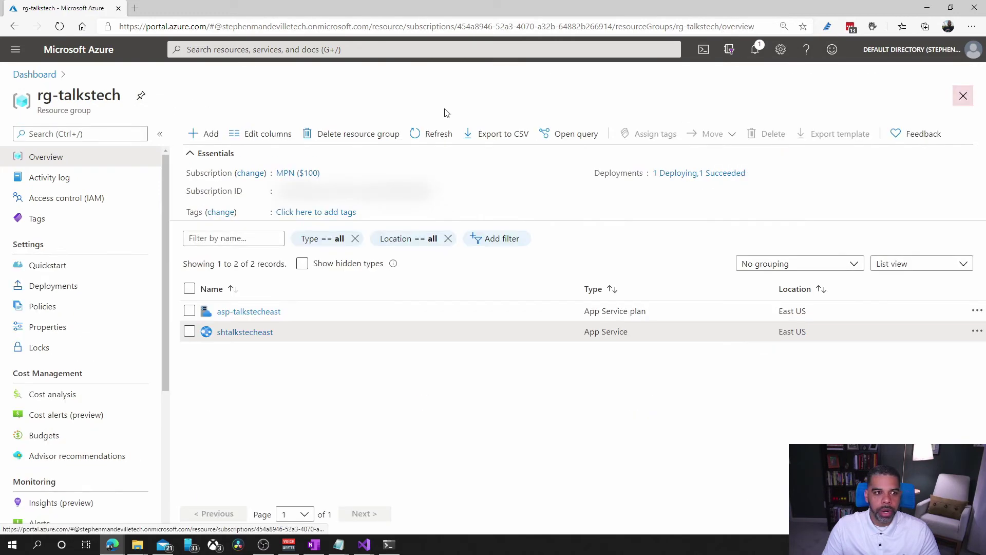
{"action": "left_click", "coordinate": [34, 75]}
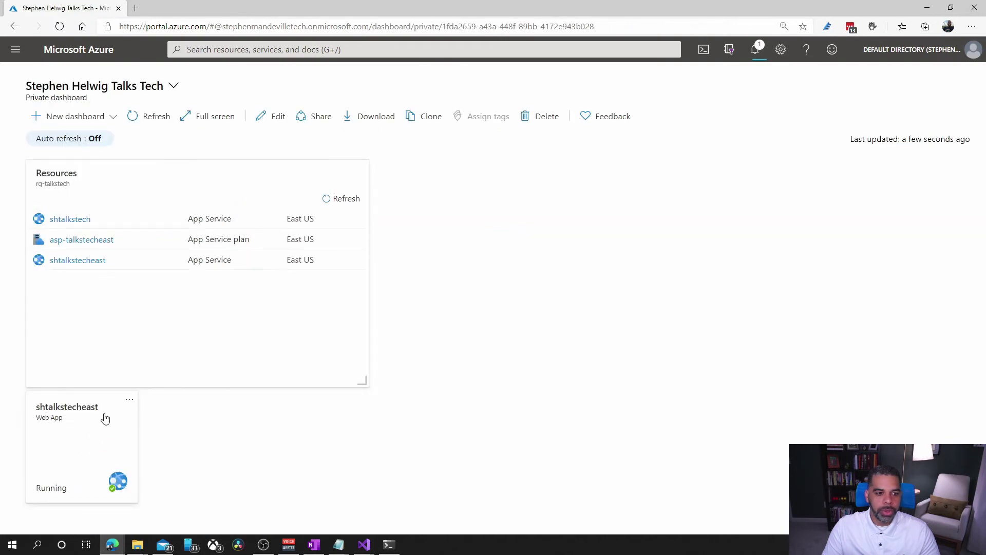
{"action": "left_click_drag", "start_coordinate": [106, 406], "coordinate": [133, 401]}
{"action": "left_click", "coordinate": [130, 400]}
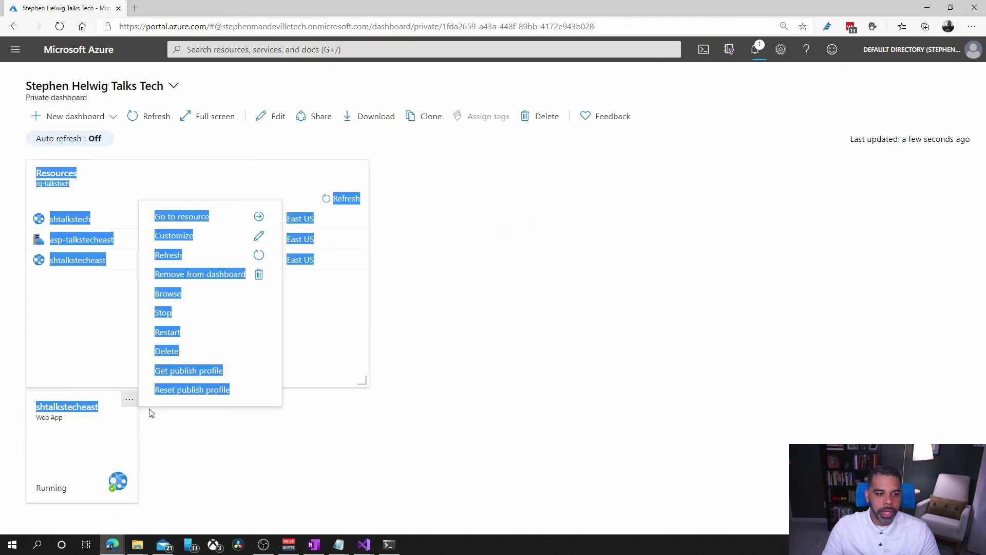
{"action": "left_click", "coordinate": [222, 436]}
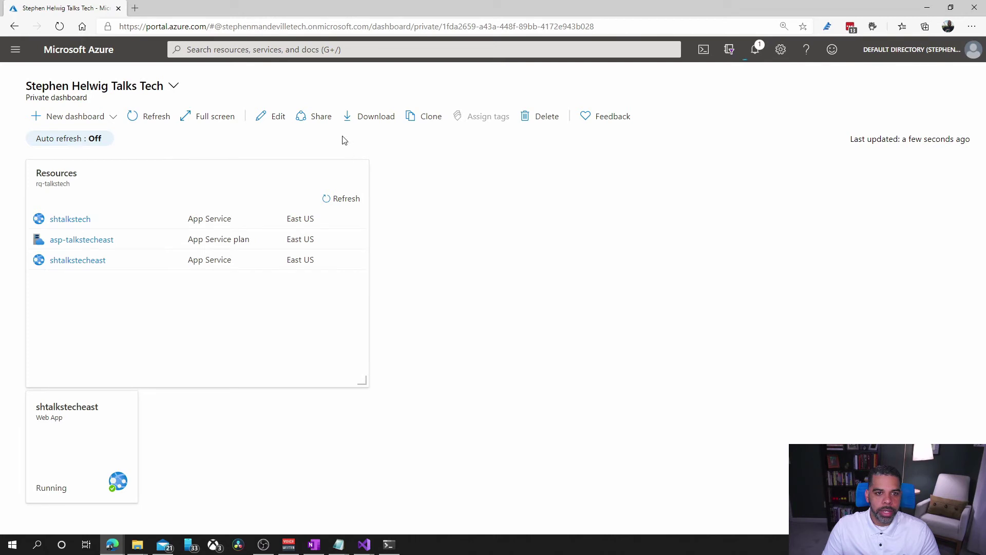
Edit the dashboard layout to place the shtalkstecheast tile directly beside the Resources tile, aligned with its upper edge, and leave editing.
{"action": "left_click", "coordinate": [271, 116]}
{"action": "left_click_drag", "start_coordinate": [242, 403], "coordinate": [591, 175]}
{"action": "left_click", "coordinate": [571, 48]}
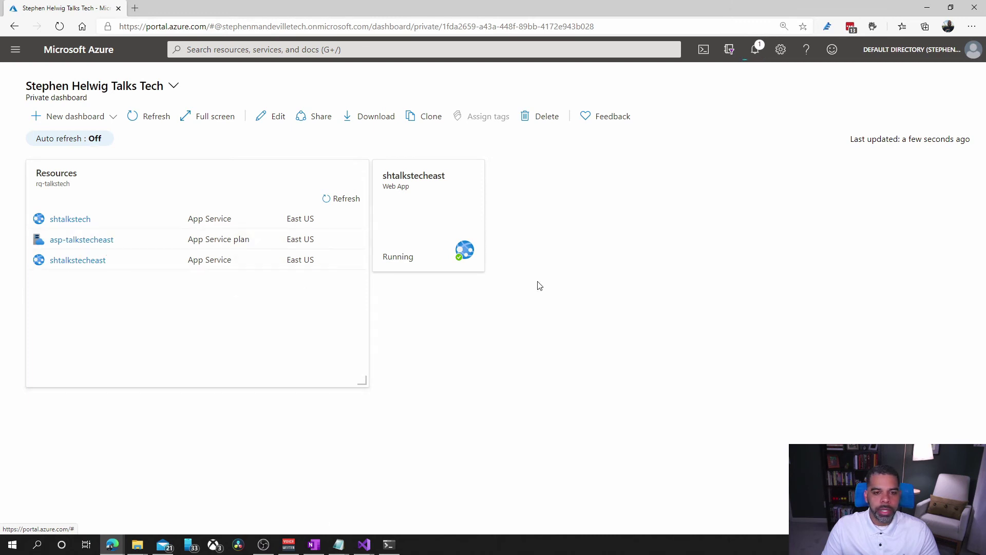
Open the shtalkstecheast web app from the dashboard and check the notifications for the database deployment's progress.
{"action": "left_click", "coordinate": [421, 212]}
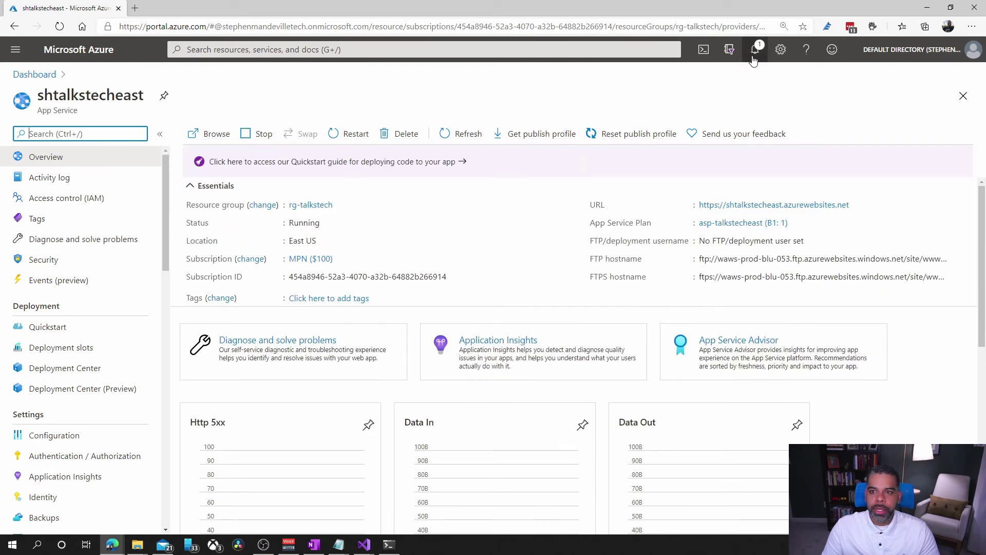
{"action": "left_click", "coordinate": [754, 52]}
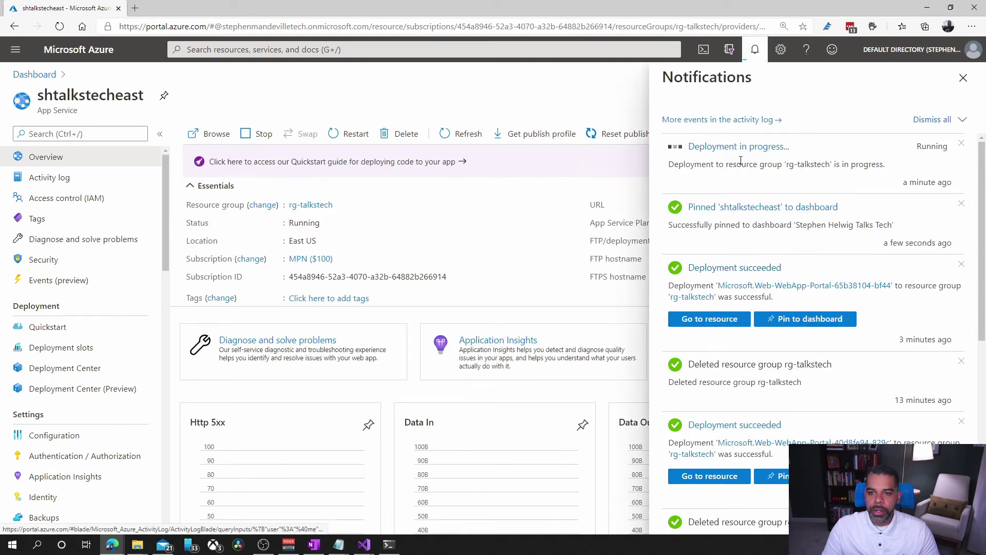
{"action": "left_click", "coordinate": [963, 78]}
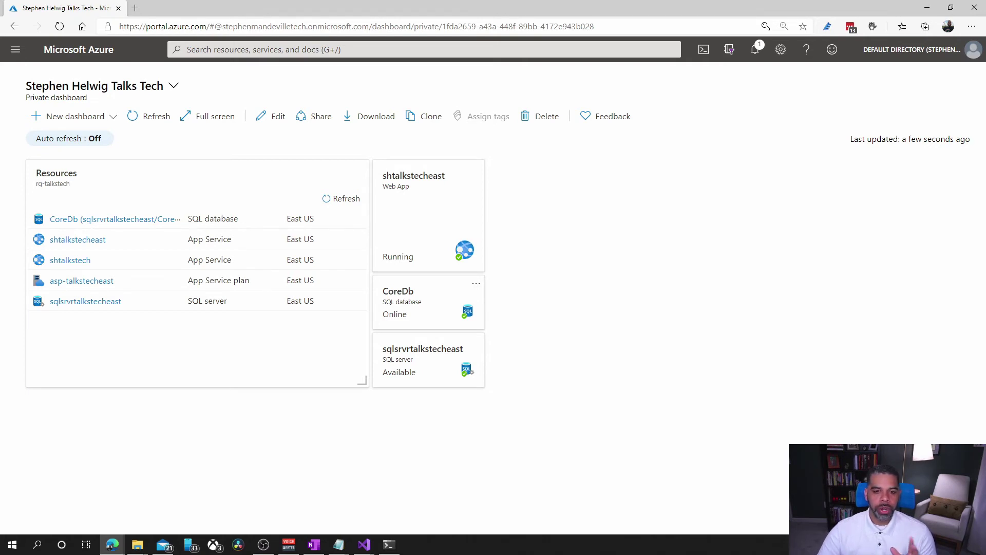
Open the shtalkstecheast web app from the dashboard, browse to its live site, and close the site.
{"action": "left_click", "coordinate": [405, 235]}
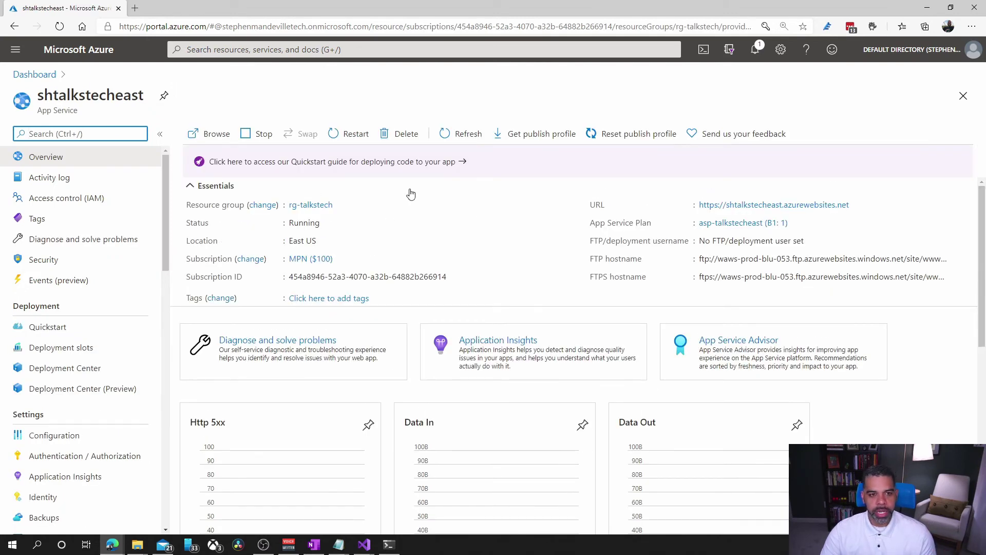
{"action": "left_click", "coordinate": [210, 136]}
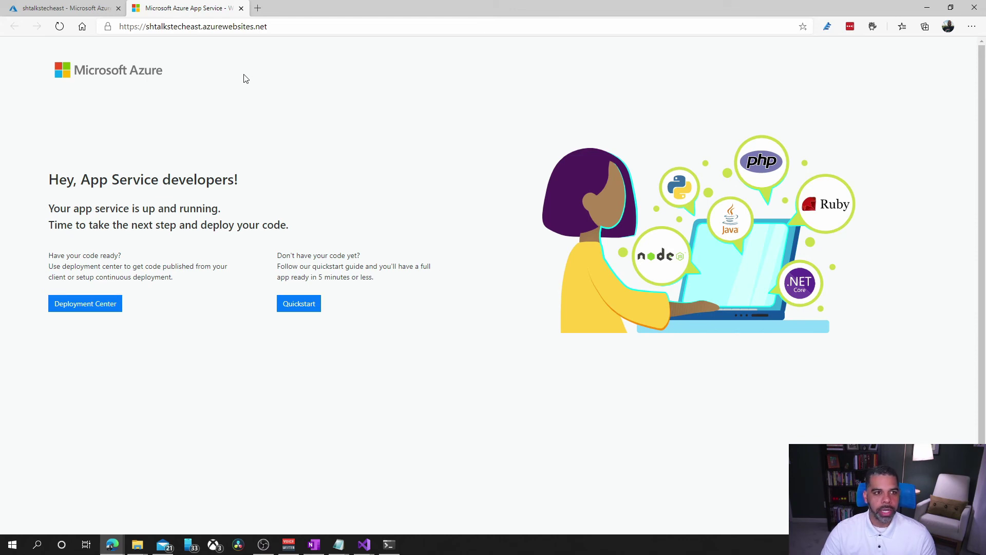
{"action": "left_click", "coordinate": [241, 8]}
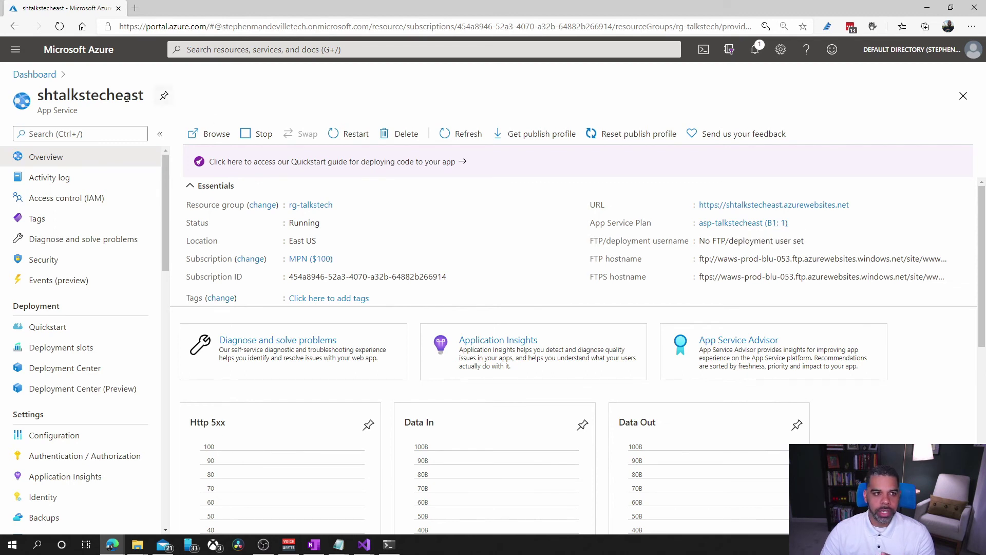
Open the web app's asp-talkstecheast plan and review its apps and the Production pricing tiers and included features for scaling up.
{"action": "left_click", "coordinate": [733, 223]}
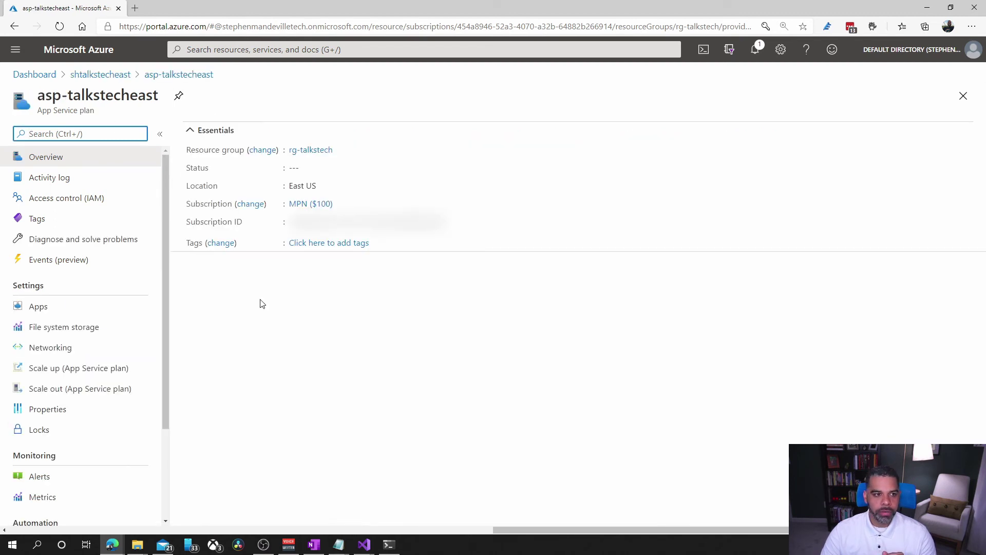
{"action": "left_click", "coordinate": [45, 307]}
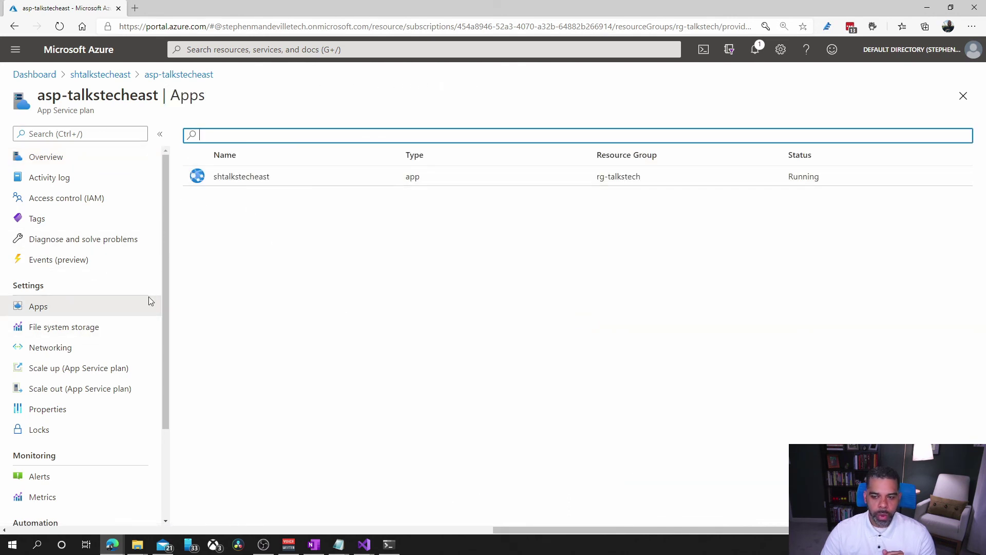
{"action": "left_click", "coordinate": [88, 374]}
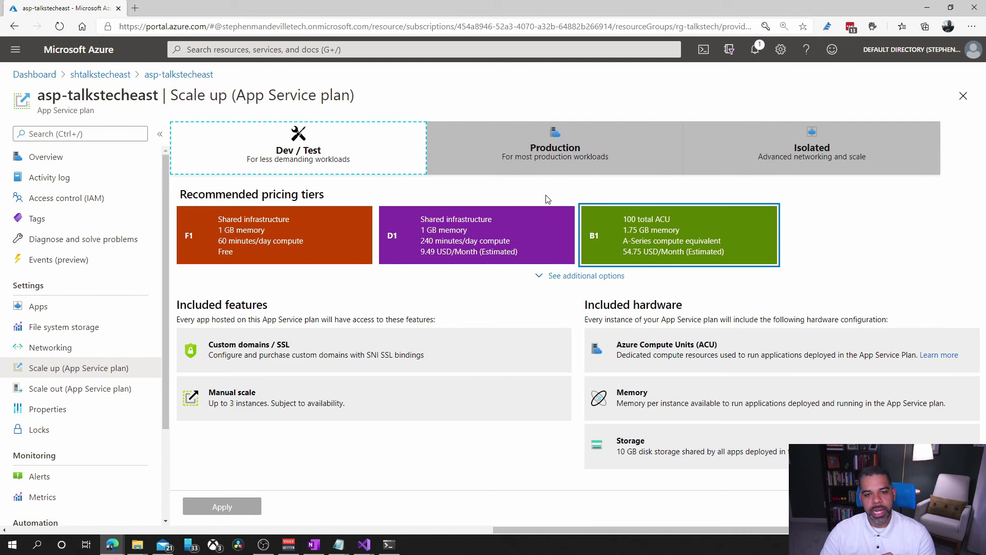
{"action": "left_click", "coordinate": [544, 174]}
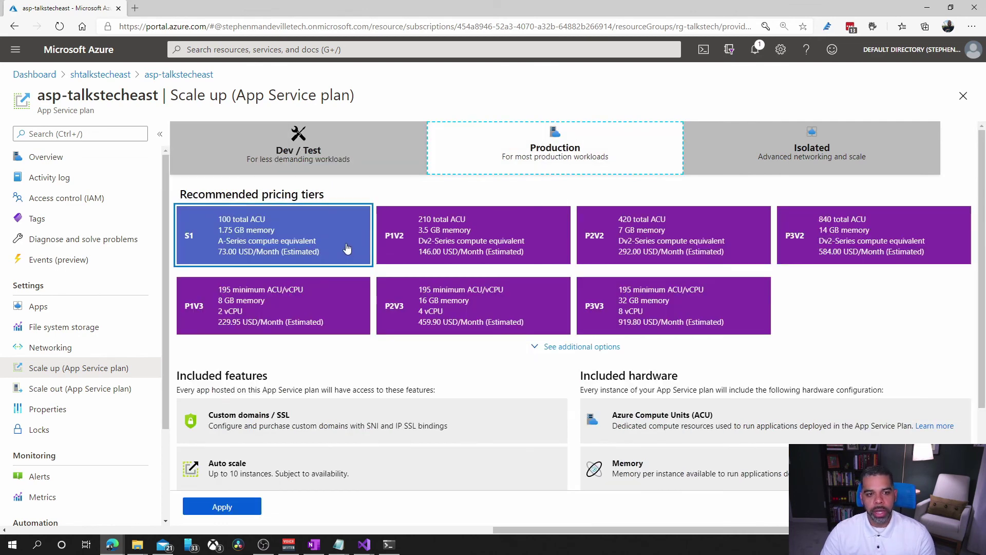
{"action": "scroll", "coordinate": [380, 452], "scroll_direction": "down", "scroll_amount": 1}
{"action": "scroll", "coordinate": [383, 431], "scroll_direction": "down", "scroll_amount": 3}
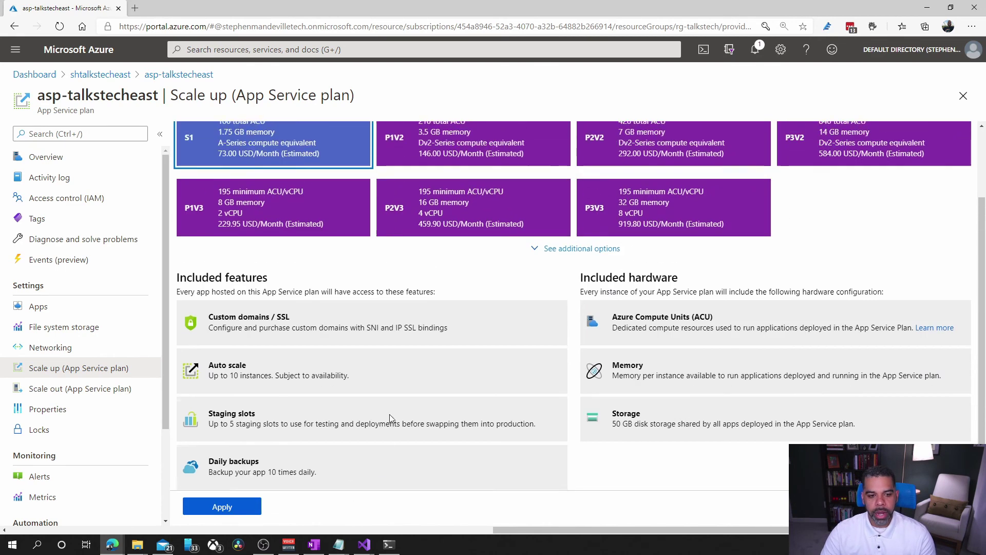
{"action": "scroll", "coordinate": [406, 416], "scroll_direction": "up", "scroll_amount": 3}
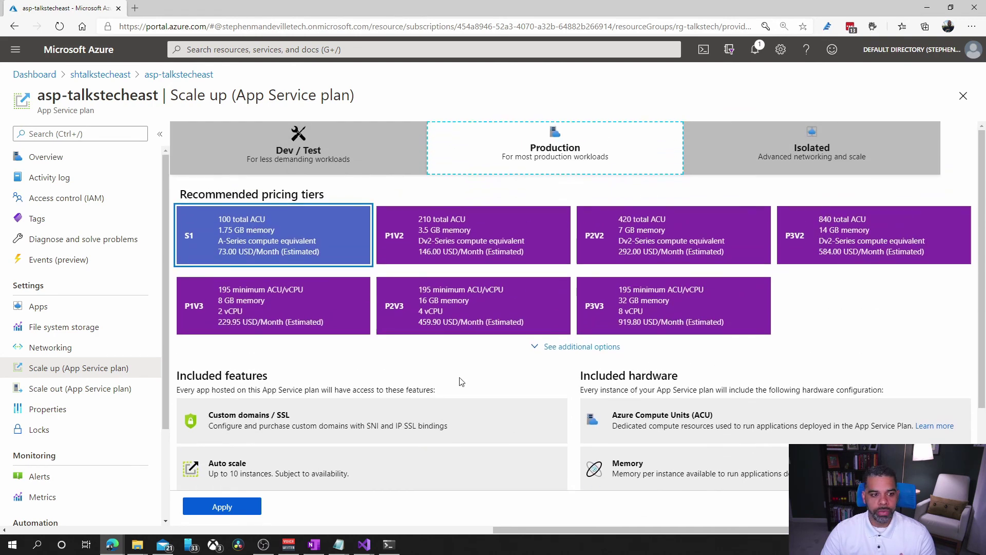
View the asp-talkstecheast plan's scale-out options, then return to the dashboard.
{"action": "left_click", "coordinate": [83, 390]}
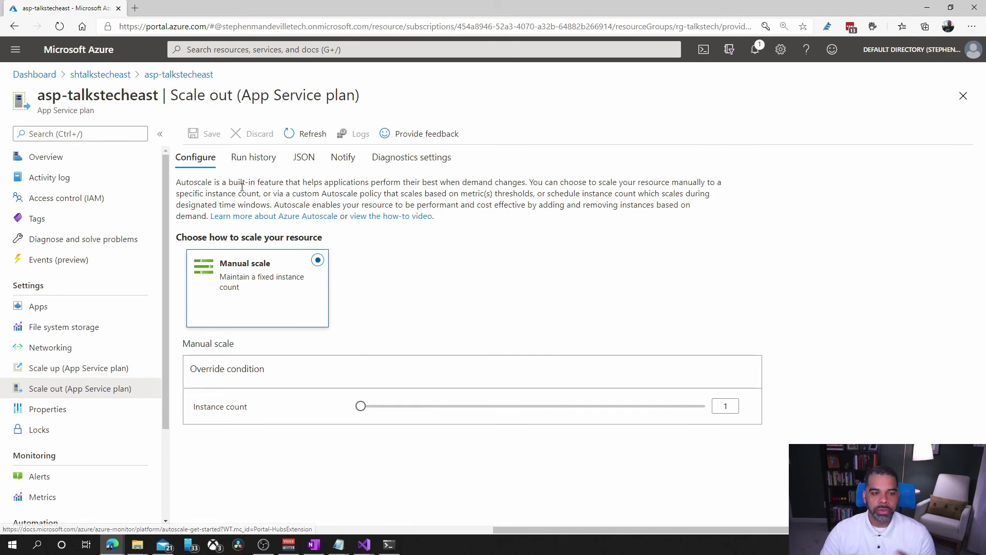
{"action": "left_click", "coordinate": [964, 96]}
{"action": "left_click", "coordinate": [964, 96]}
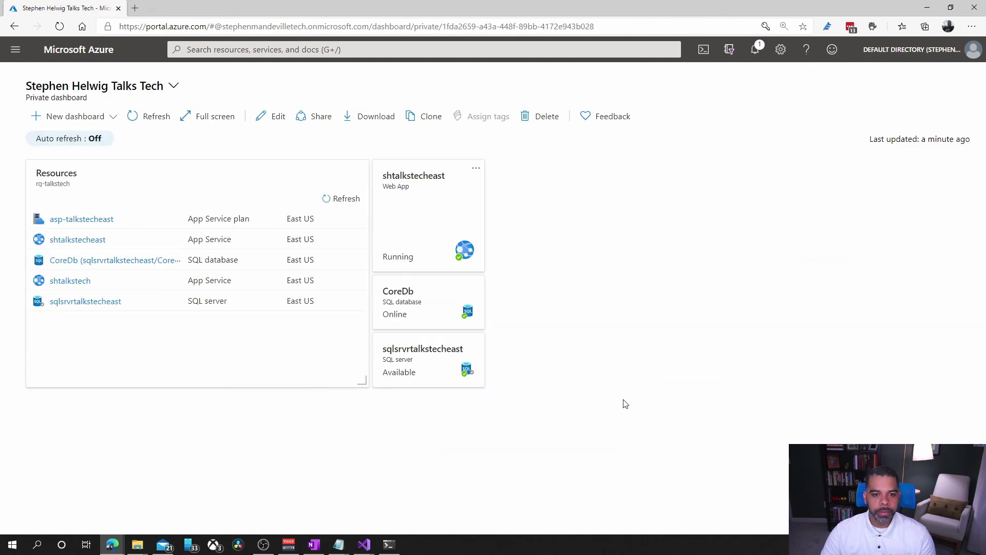
Open the CoreDb database from the dashboard and look through its overview and available settings.
{"action": "left_click", "coordinate": [443, 301]}
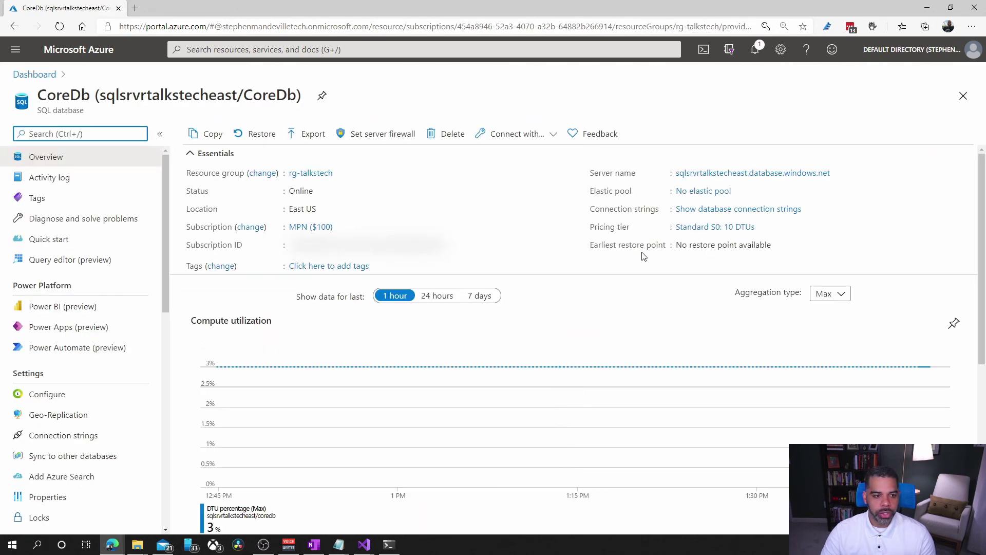
{"action": "scroll", "coordinate": [88, 329], "scroll_direction": "down", "scroll_amount": 8}
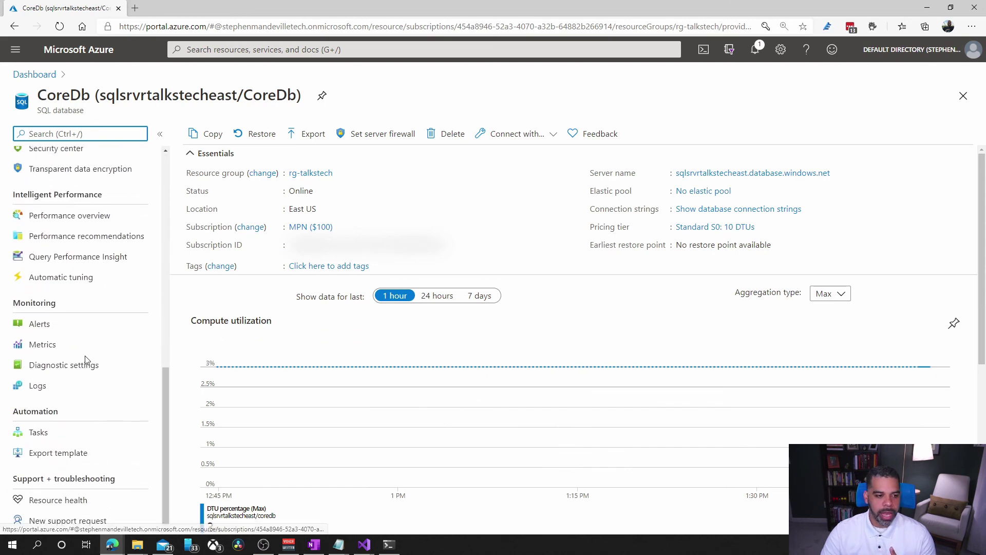
{"action": "scroll", "coordinate": [84, 354], "scroll_direction": "up", "scroll_amount": 8}
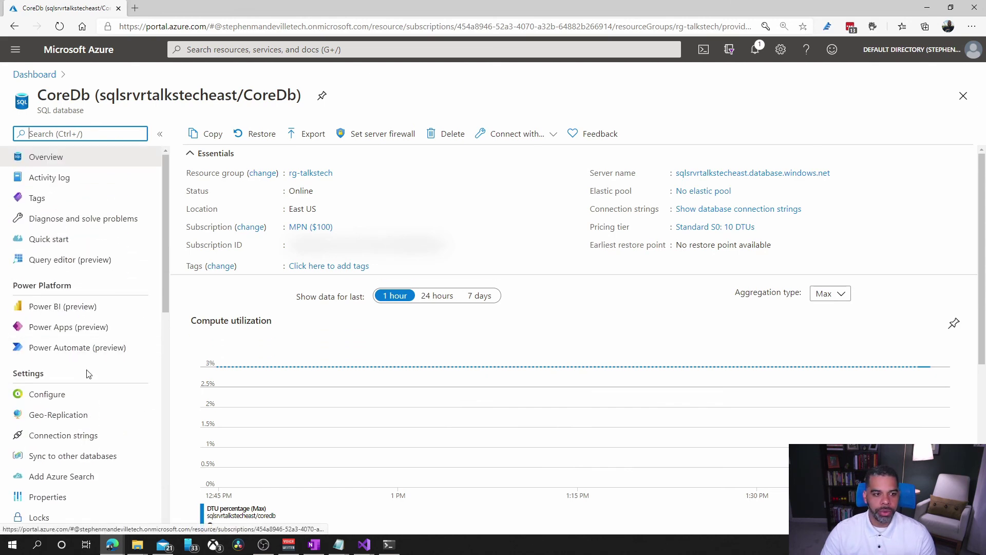
Open CoreDb's query editor and log in with SQL server authentication, pasting the login password.
{"action": "left_click", "coordinate": [85, 261]}
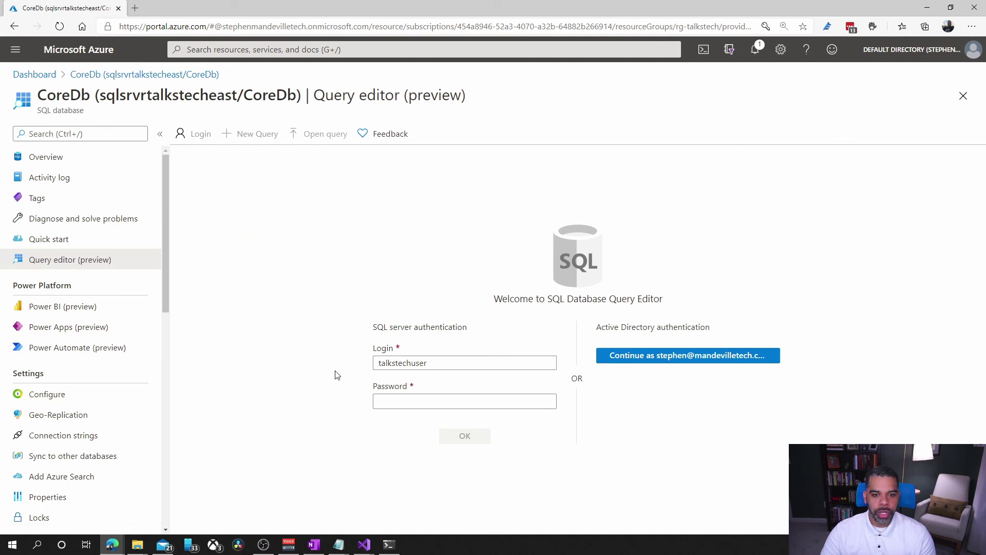
{"action": "key", "text": "alt+Tab"}
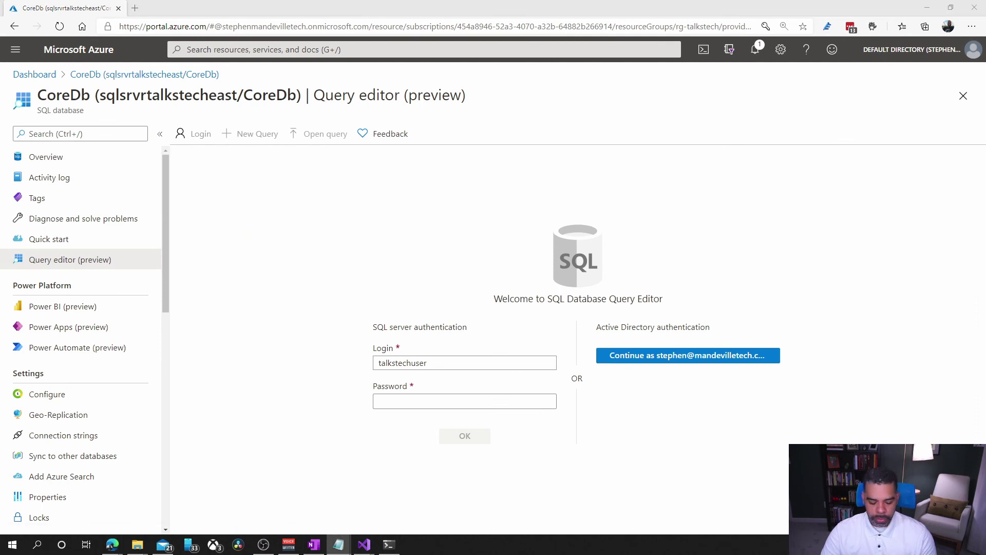
{"action": "left_click", "coordinate": [495, 403]}
{"action": "key", "text": "ctrl+v"}
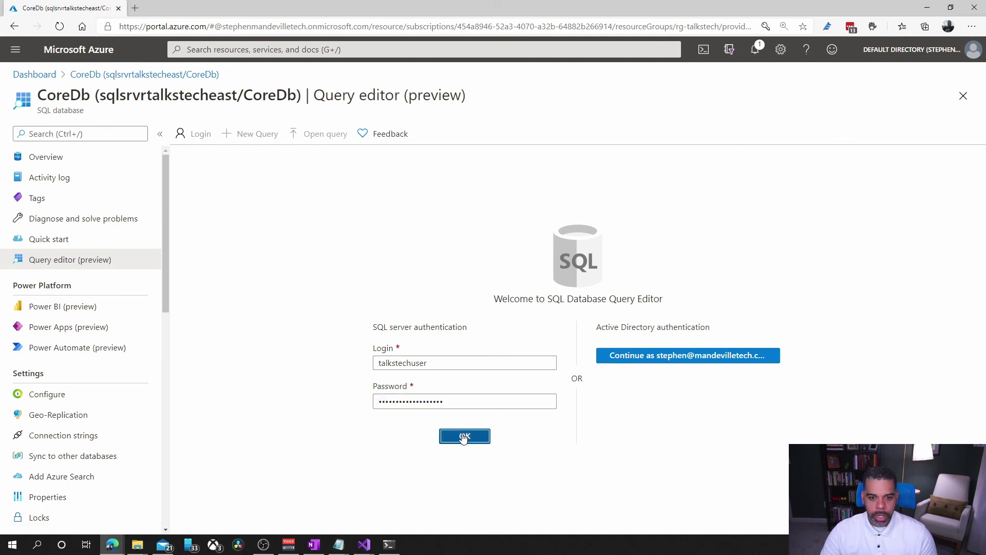
{"action": "left_click", "coordinate": [464, 436]}
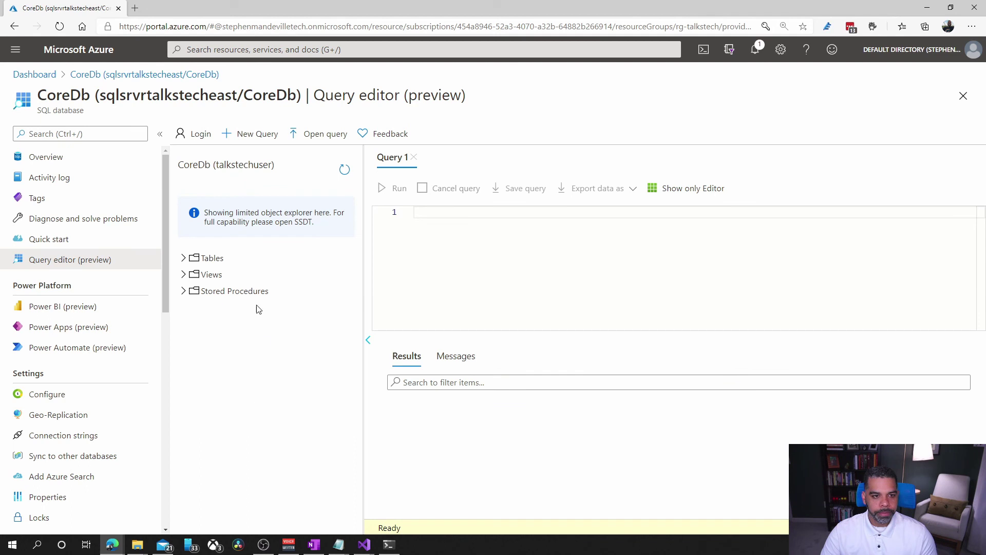
Expand CoreDb's tables and views in the query editor to inspect them, then close the editor and return to the dashboard.
{"action": "left_click", "coordinate": [183, 258]}
{"action": "left_click", "coordinate": [183, 291]}
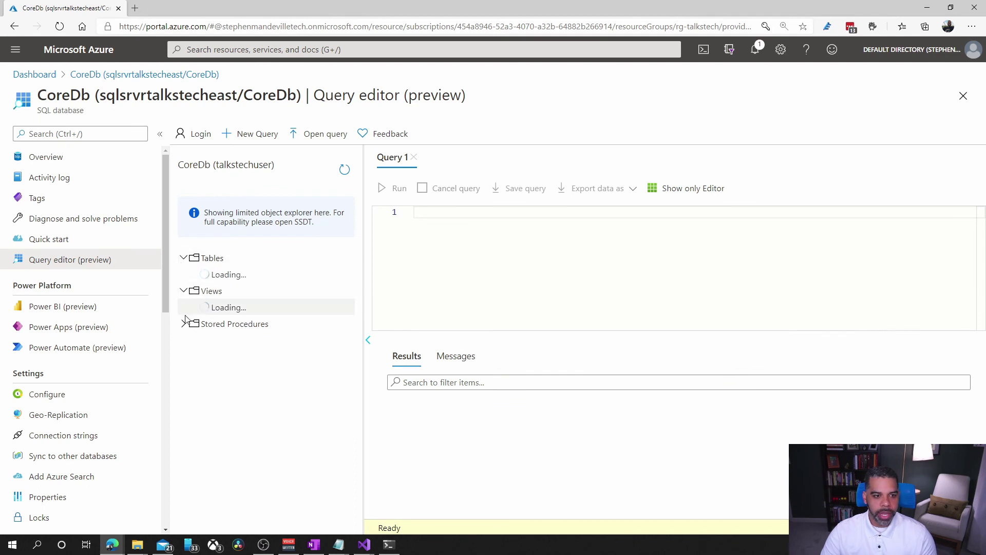
{"action": "left_click", "coordinate": [184, 309]}
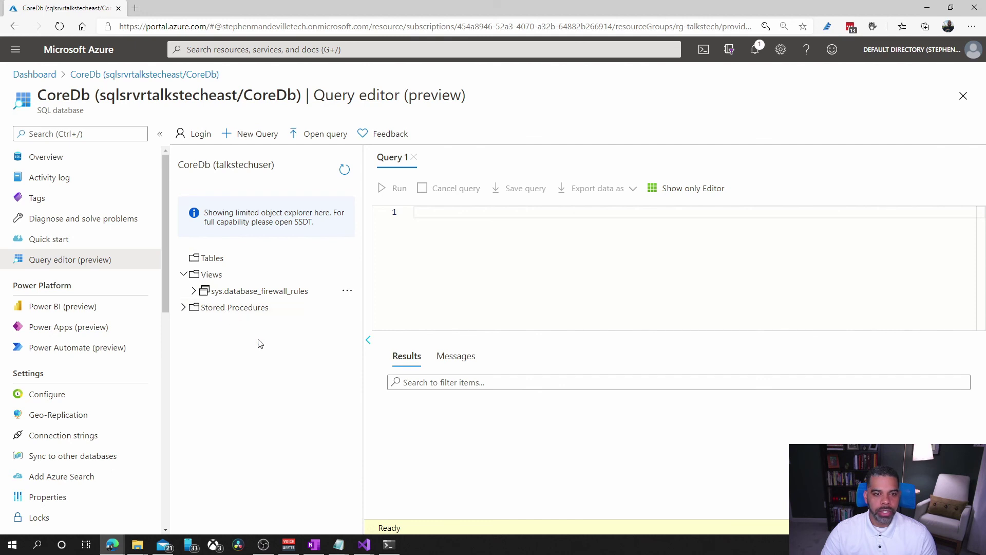
{"action": "left_click", "coordinate": [962, 103]}
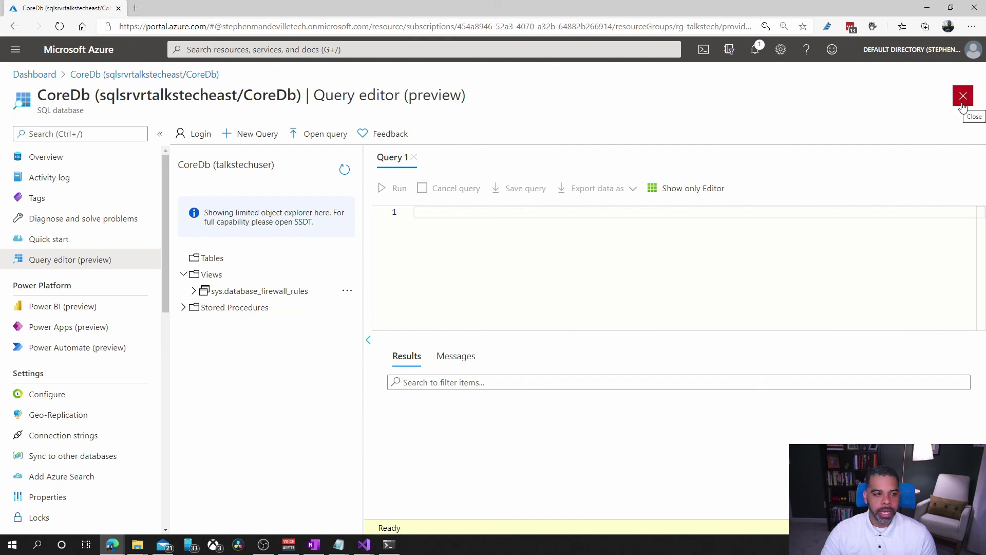
{"action": "left_click", "coordinate": [549, 86]}
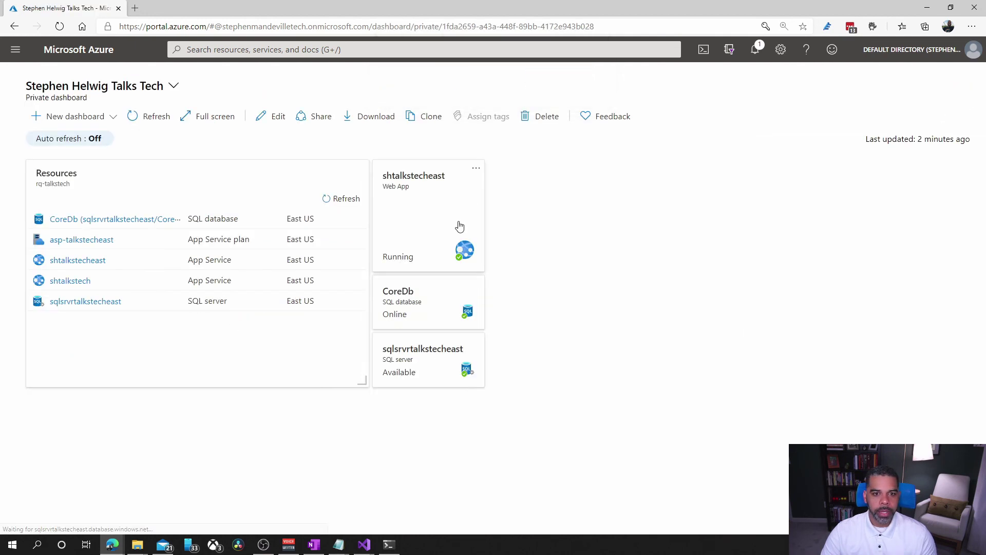
Open the sqlsrvrtalkstecheast SQL server from the dashboard and view its list of SQL databases.
{"action": "left_click", "coordinate": [417, 369]}
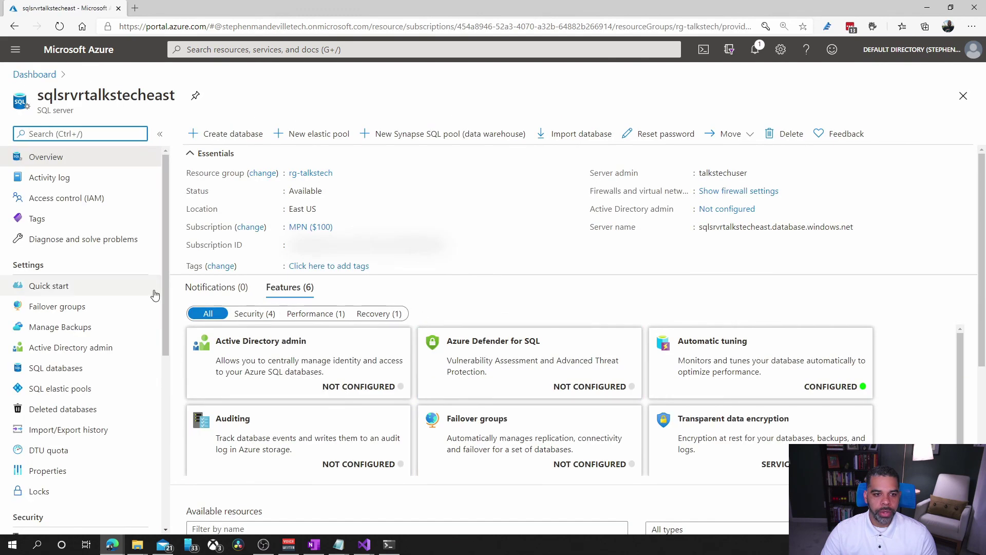
{"action": "left_click", "coordinate": [80, 369]}
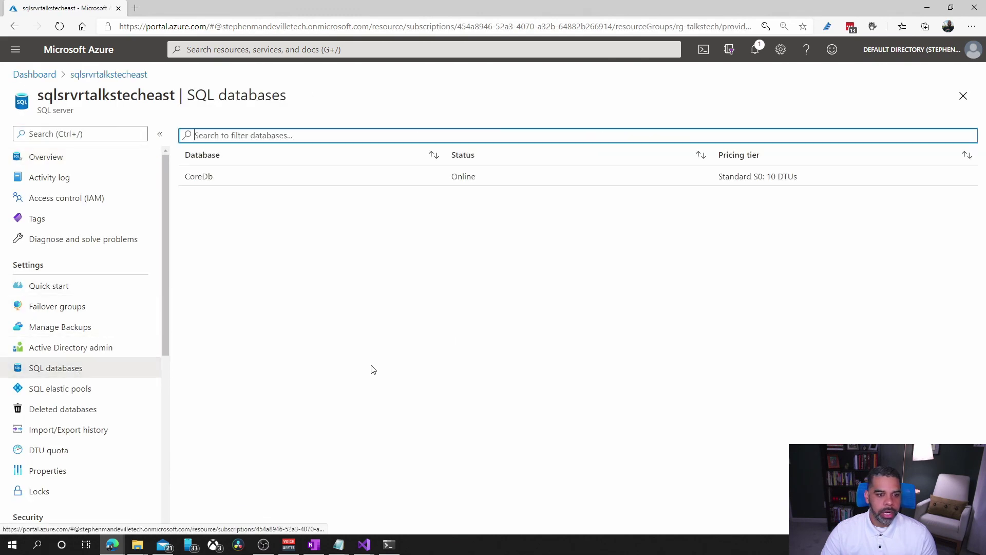